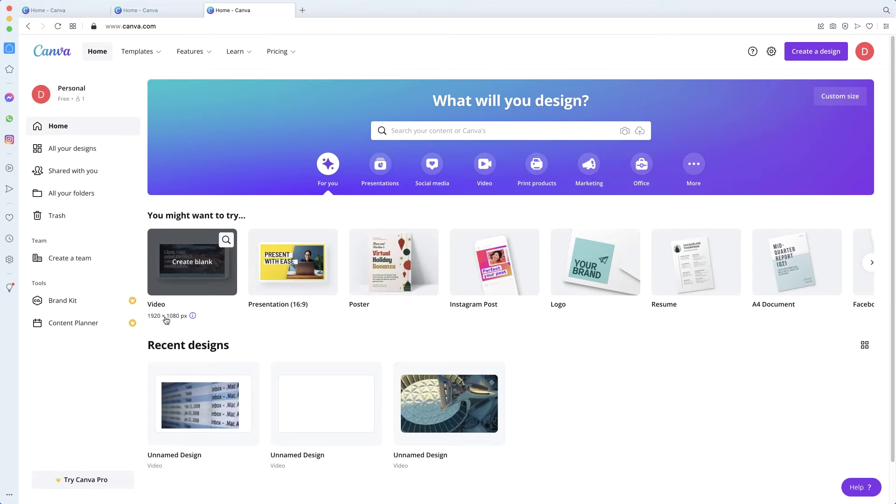
- Create a blank 1920 × 1080 px video design and add the Audio library to the editor's side panel
{"action": "left_click", "coordinate": [189, 274]}
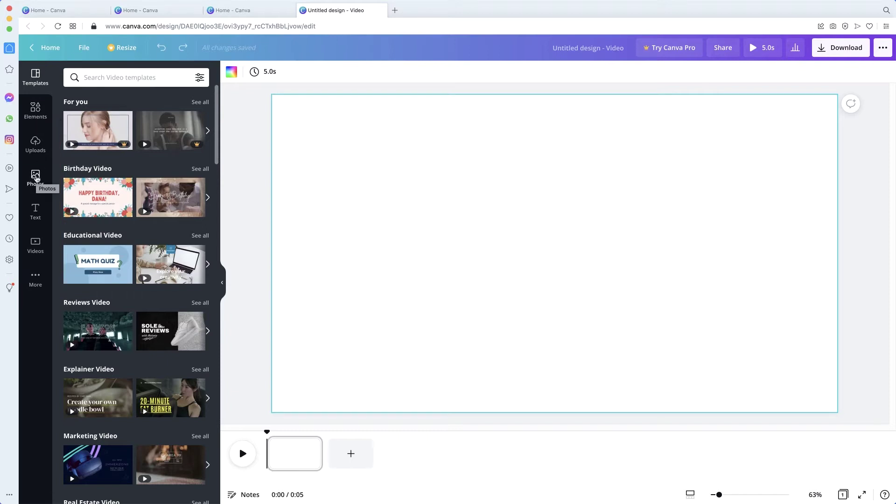
{"action": "left_click", "coordinate": [36, 178]}
{"action": "left_click", "coordinate": [35, 210]}
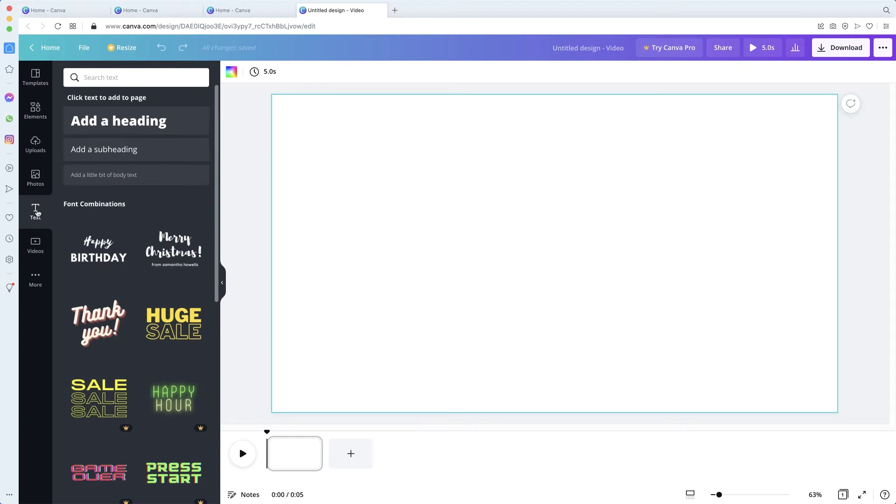
{"action": "left_click", "coordinate": [36, 244]}
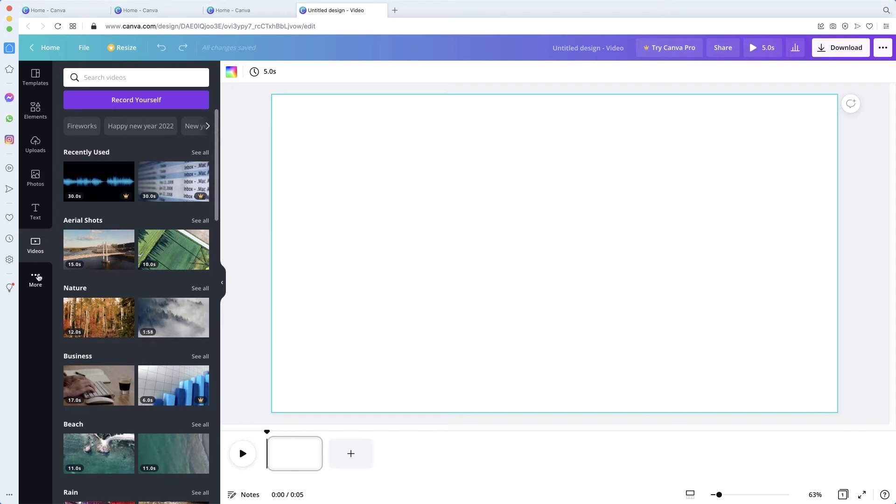
{"action": "left_click", "coordinate": [38, 277]}
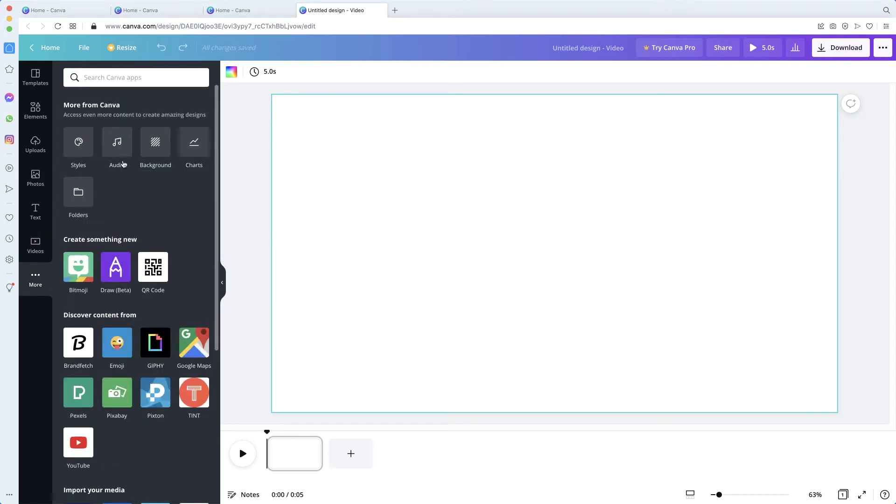
{"action": "left_click", "coordinate": [117, 143]}
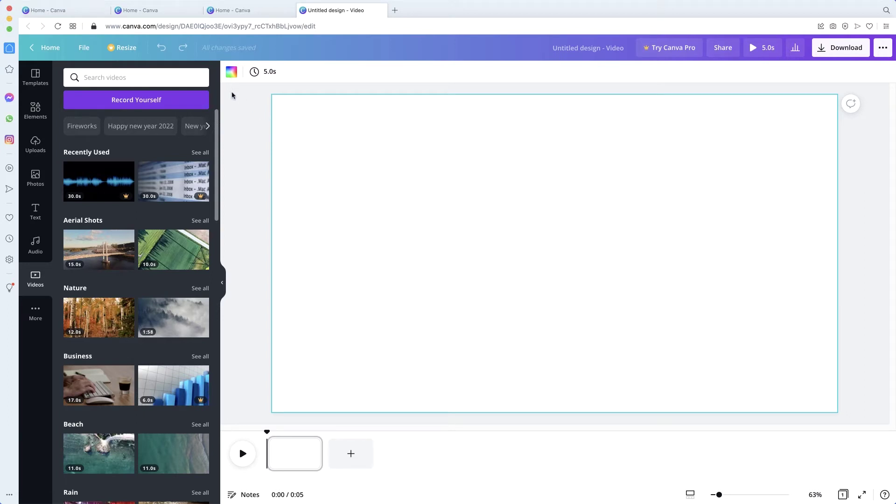
- Upload Sample.mp4 from the Files folder and list the uploaded videos
{"action": "left_click", "coordinate": [35, 145]}
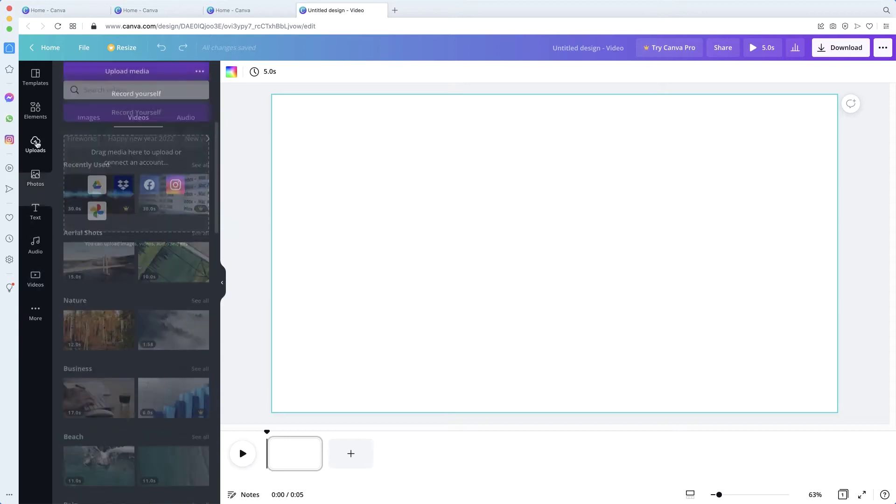
{"action": "left_click", "coordinate": [119, 83]}
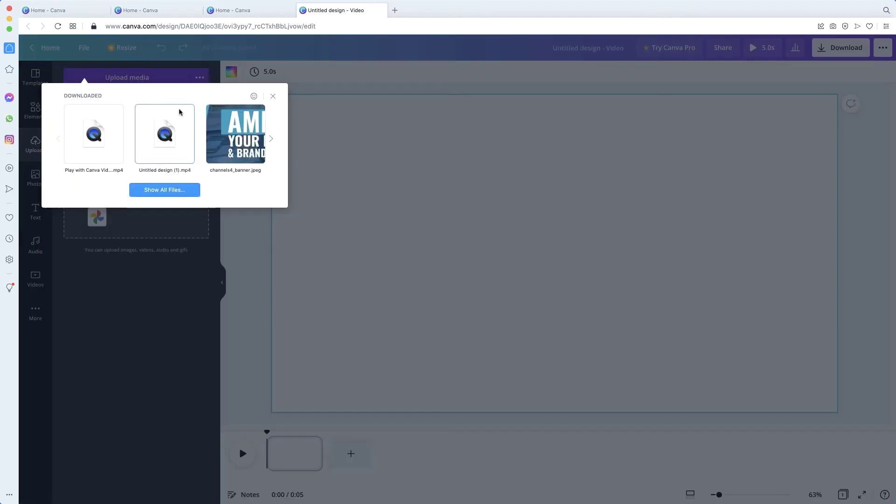
{"action": "left_click", "coordinate": [177, 191]}
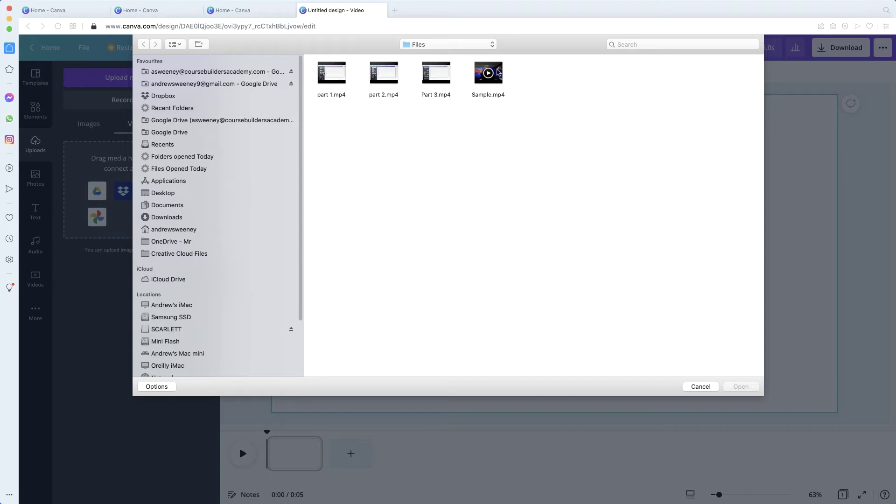
{"action": "left_click", "coordinate": [496, 73]}
{"action": "left_click", "coordinate": [747, 387]}
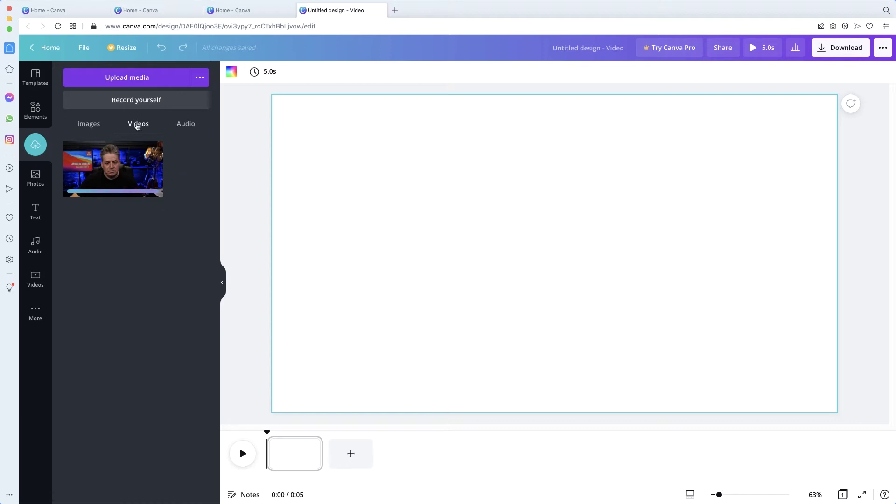
{"action": "left_click", "coordinate": [91, 125]}
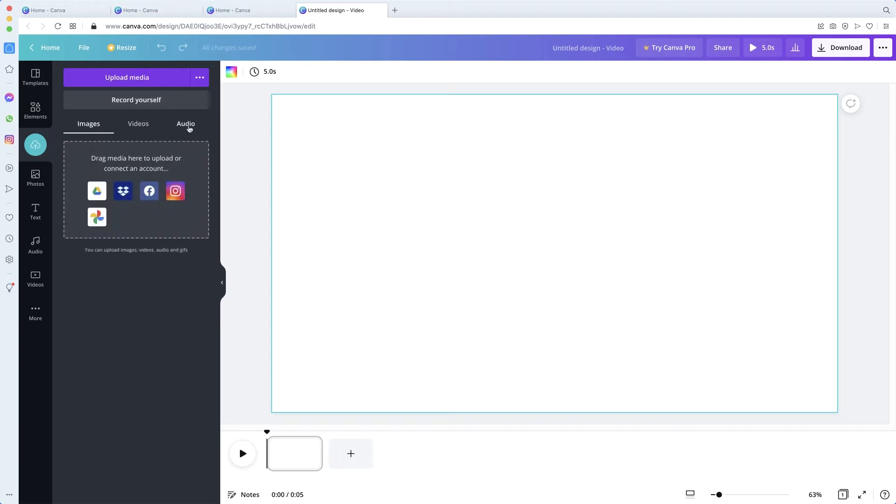
{"action": "left_click", "coordinate": [187, 125]}
{"action": "left_click", "coordinate": [138, 124]}
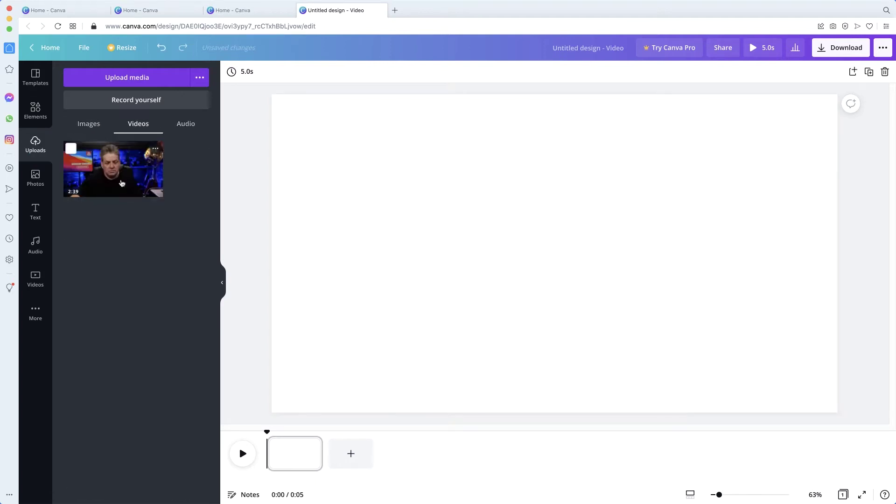
- Try placing the uploaded video loosely on the page and enlarging it by hand to fill the canvas, and delete it
{"action": "left_click_drag", "start_coordinate": [126, 179], "coordinate": [417, 142]}
{"action": "left_click", "coordinate": [562, 252]}
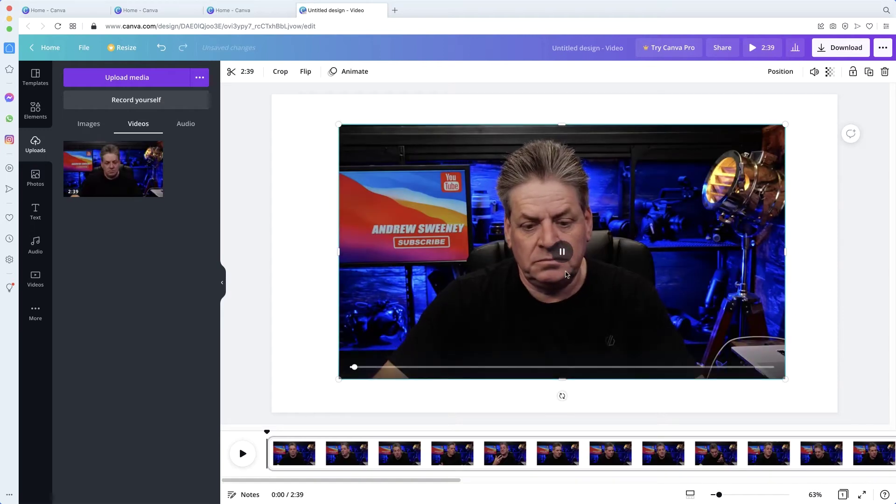
{"action": "left_click", "coordinate": [563, 253]}
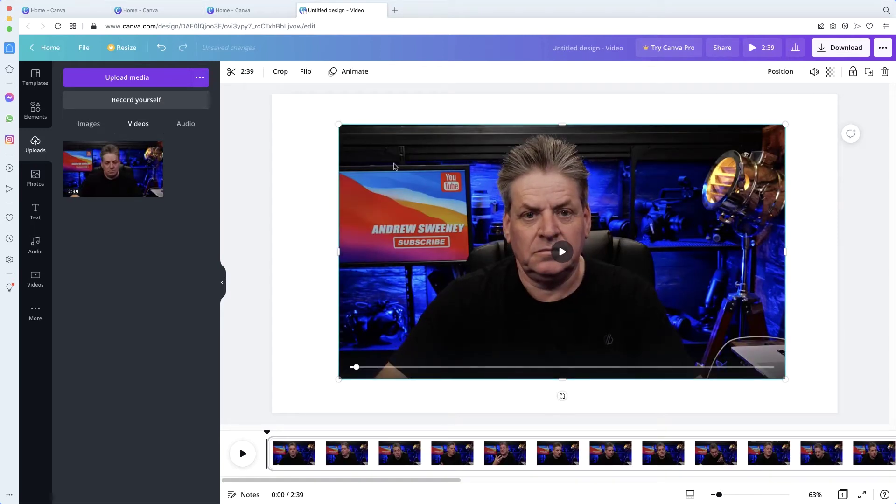
{"action": "left_click_drag", "start_coordinate": [338, 125], "coordinate": [272, 116]}
{"action": "left_click_drag", "start_coordinate": [280, 384], "coordinate": [272, 387]}
{"action": "left_click_drag", "start_coordinate": [783, 389], "coordinate": [836, 423]}
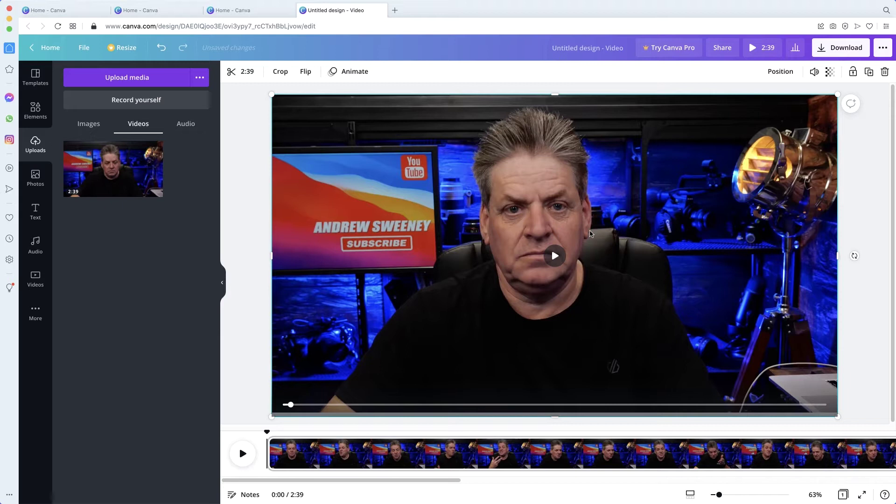
{"action": "key", "text": "Delete"}
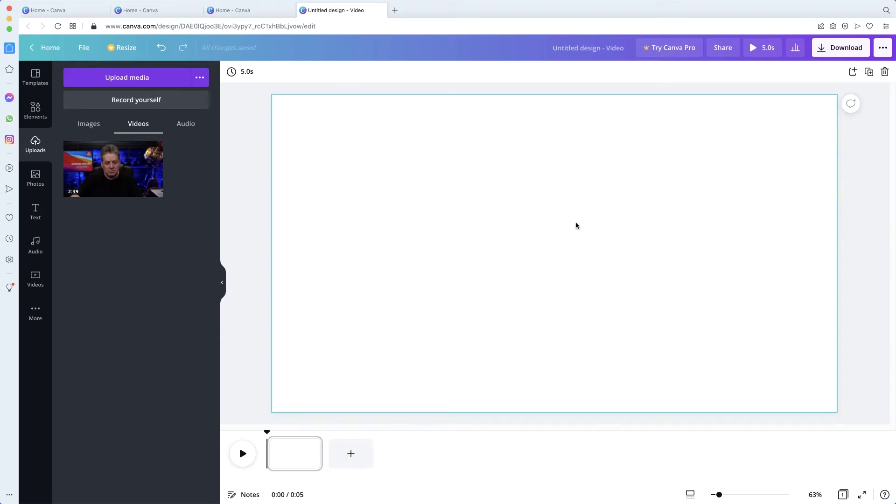
- Try snapping the uploaded video to the page edge so it fills the whole page, and delete it
{"action": "left_click_drag", "start_coordinate": [124, 164], "coordinate": [281, 127]}
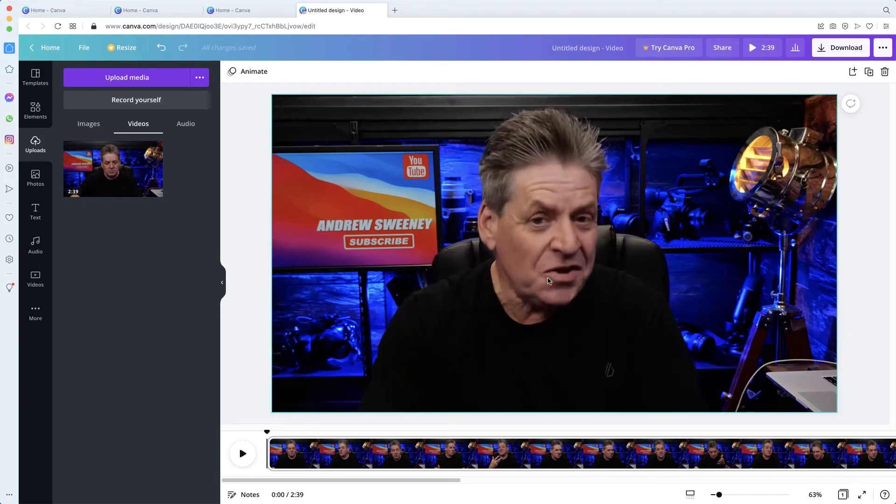
{"action": "left_click", "coordinate": [554, 268]}
{"action": "left_click", "coordinate": [556, 259]}
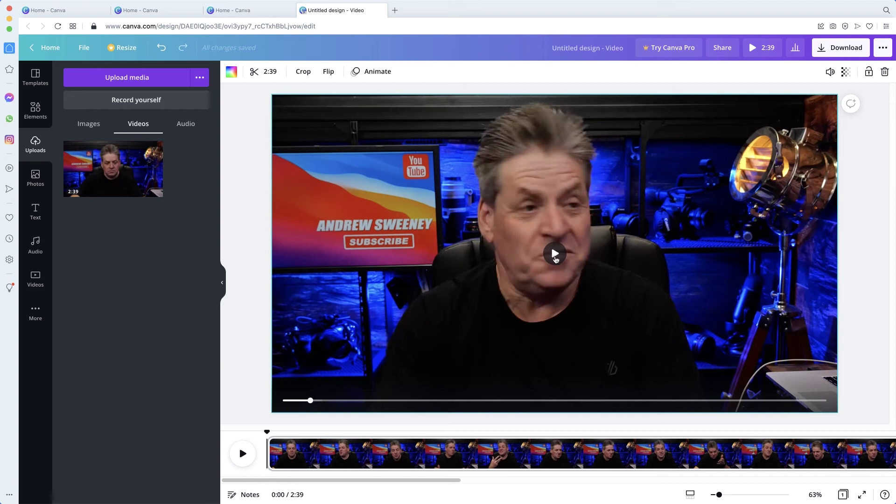
{"action": "key", "text": "Delete"}
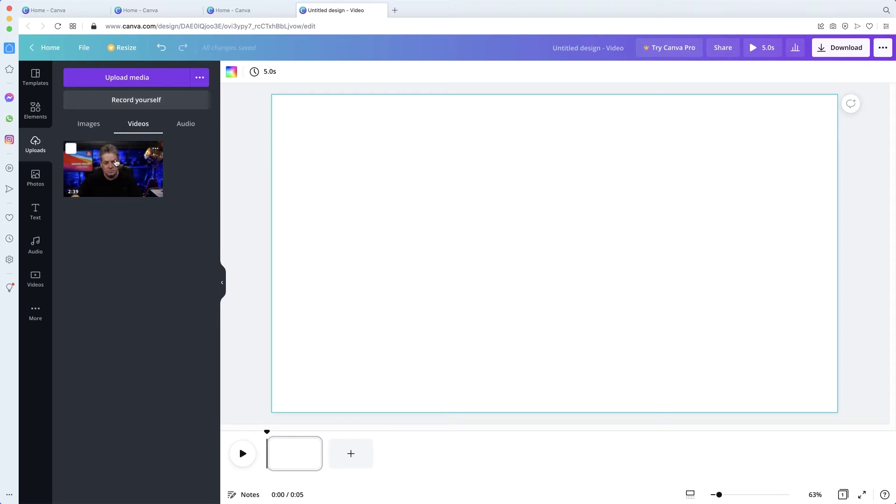
- Add the uploaded video to the empty first page in the timeline and preview its opening up to 0:03
{"action": "left_click_drag", "start_coordinate": [118, 166], "coordinate": [294, 453]}
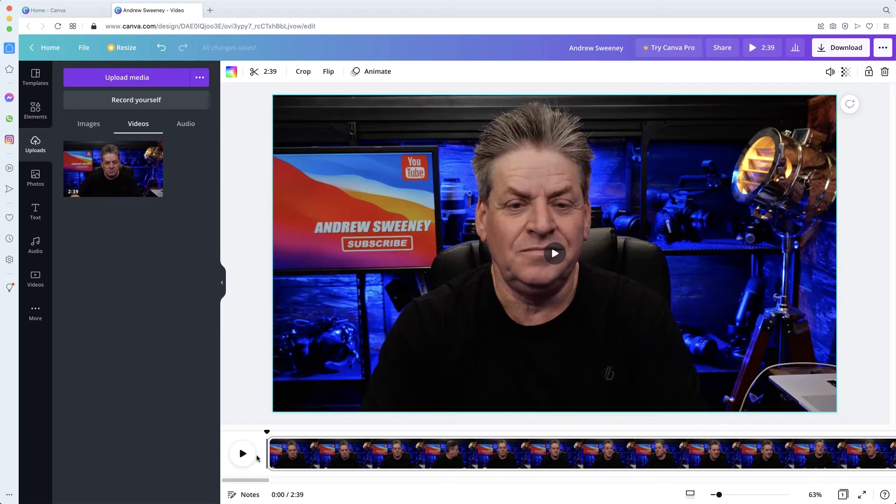
{"action": "left_click", "coordinate": [243, 455]}
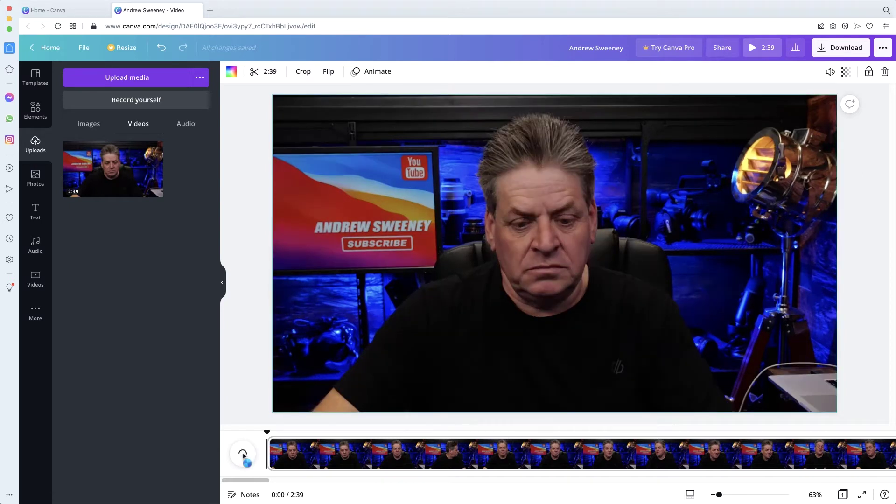
{"action": "left_click", "coordinate": [243, 456]}
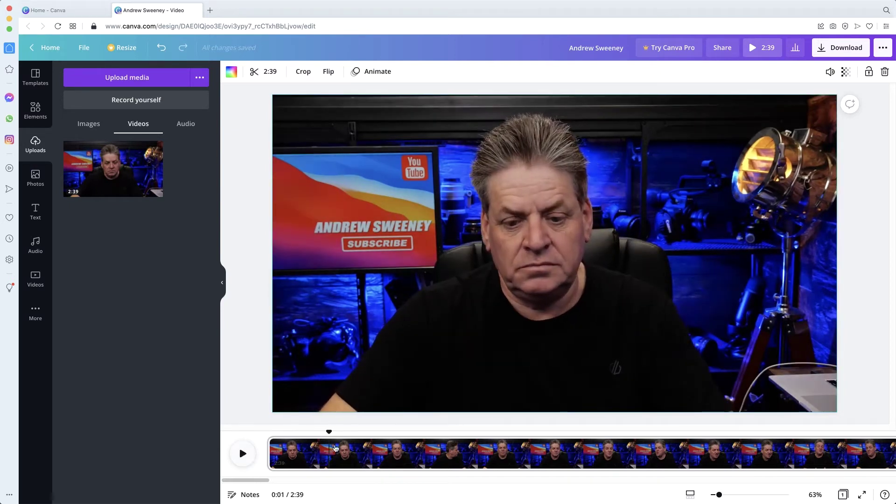
{"action": "left_click", "coordinate": [330, 432]}
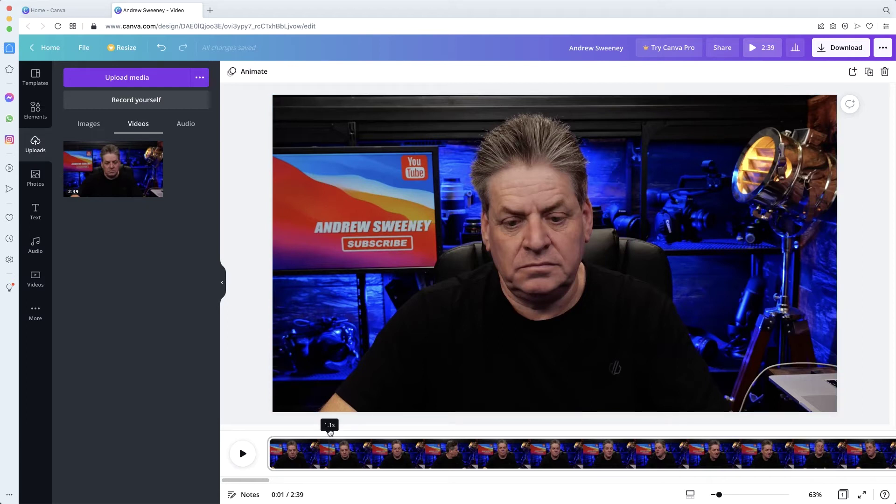
{"action": "left_click_drag", "start_coordinate": [330, 433], "coordinate": [446, 428]}
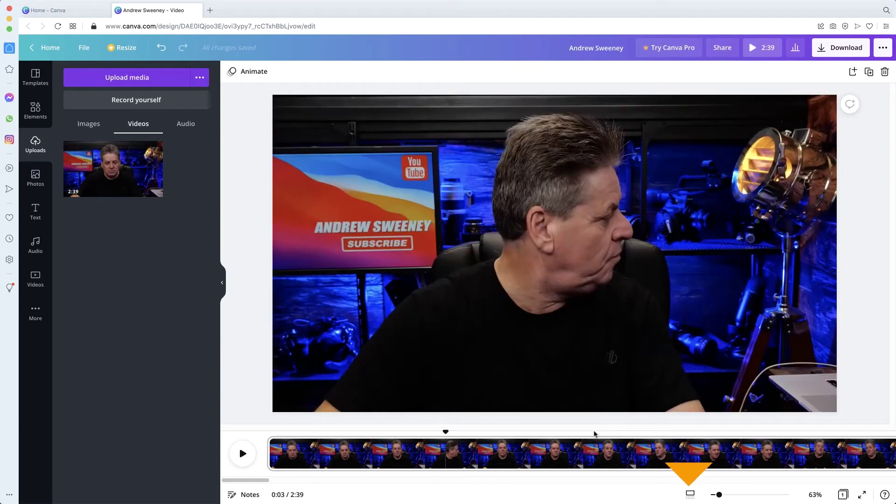
- Switch the zoom control to the timeline thumbnails and set the timeline zoom to 440%
{"action": "mouse_move", "coordinate": [719, 496]}
{"action": "left_mouse_down"}
{"action": "mouse_move", "coordinate": [730, 496]}
{"action": "mouse_move", "coordinate": [720, 498]}
{"action": "left_mouse_up"}
{"action": "left_click", "coordinate": [691, 496]}
{"action": "left_click_drag", "start_coordinate": [789, 497], "coordinate": [745, 498]}
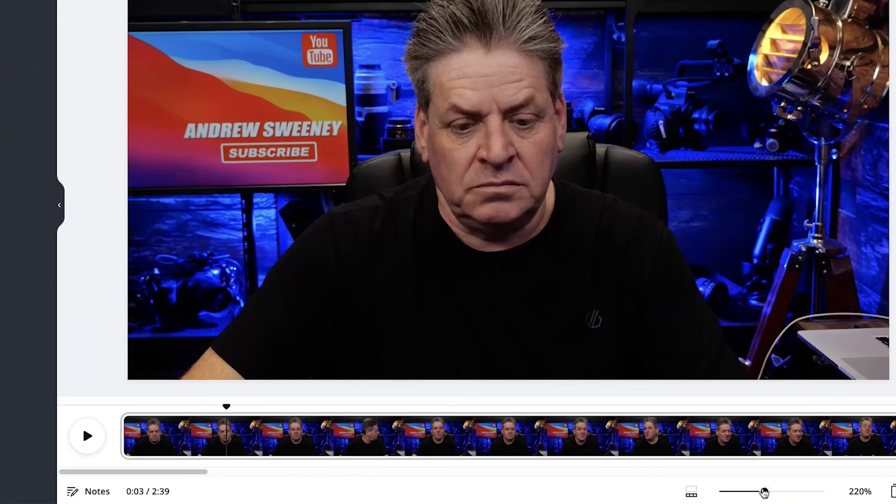
{"action": "left_click_drag", "start_coordinate": [745, 496], "coordinate": [825, 493]}
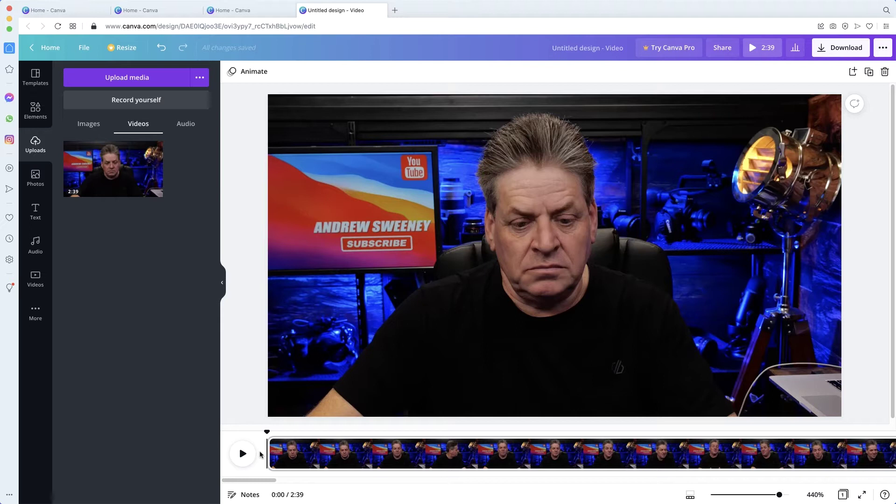
- Try trimming the clip's silent start up to the 0:06 mark, preview the new opening, and undo the trim
{"action": "left_click", "coordinate": [241, 453]}
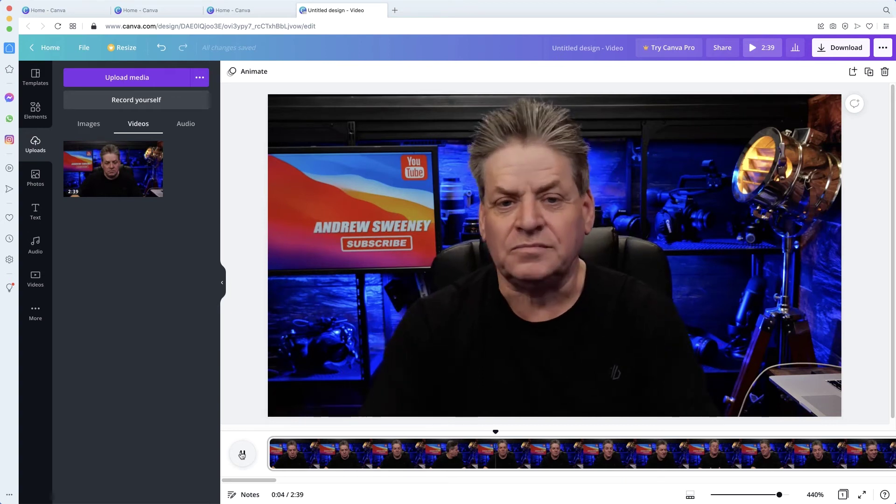
{"action": "left_click", "coordinate": [241, 453]}
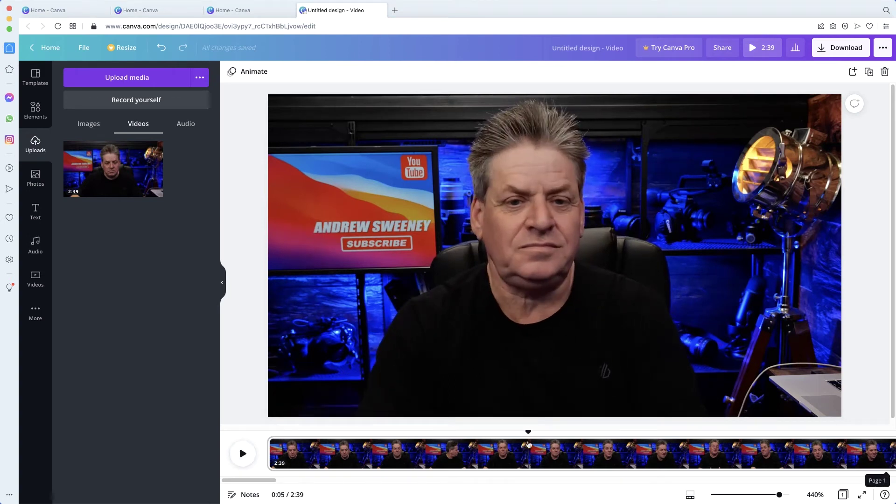
{"action": "left_click_drag", "start_coordinate": [528, 432], "coordinate": [569, 442]}
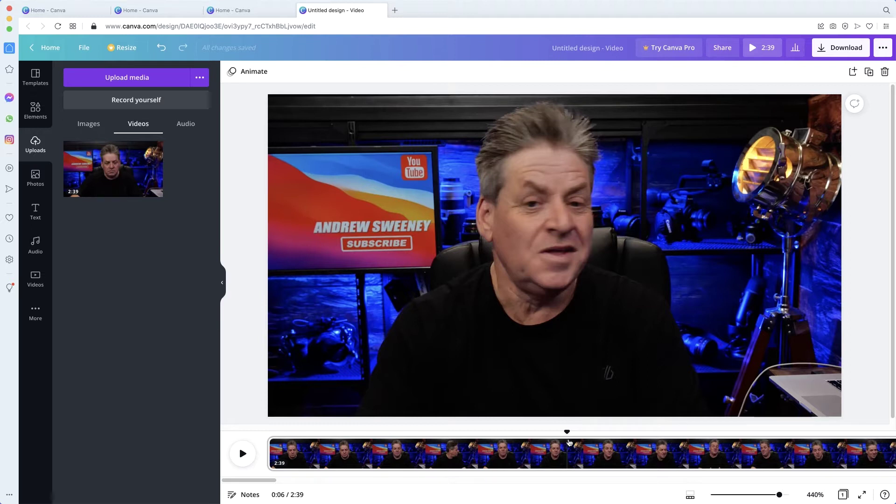
{"action": "left_click_drag", "start_coordinate": [269, 444], "coordinate": [568, 450]}
{"action": "left_click", "coordinate": [242, 454]}
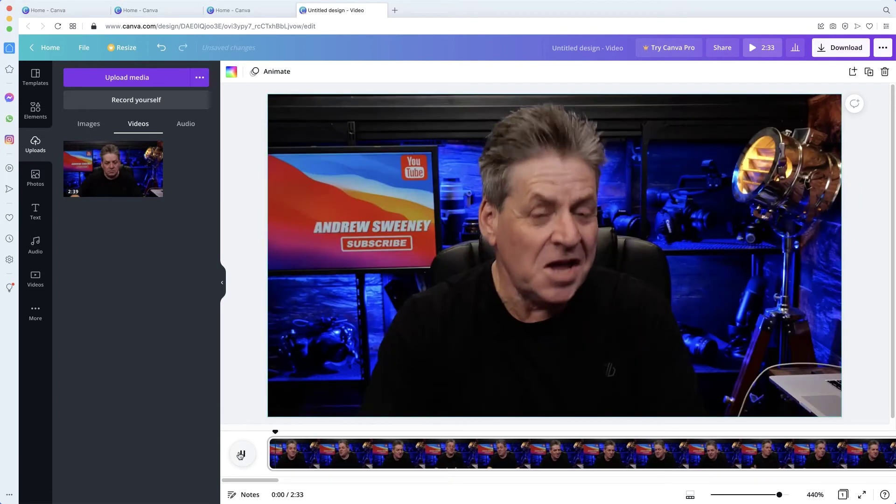
{"action": "left_click", "coordinate": [241, 454]}
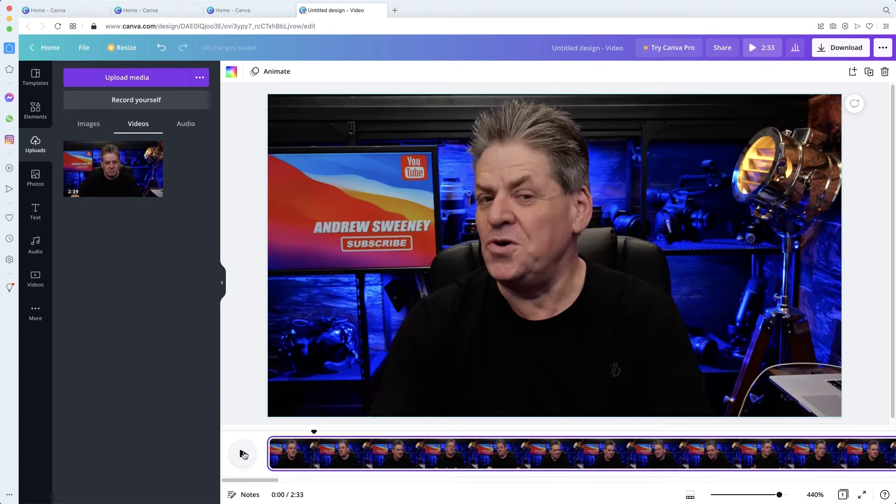
{"action": "key", "text": "super+z"}
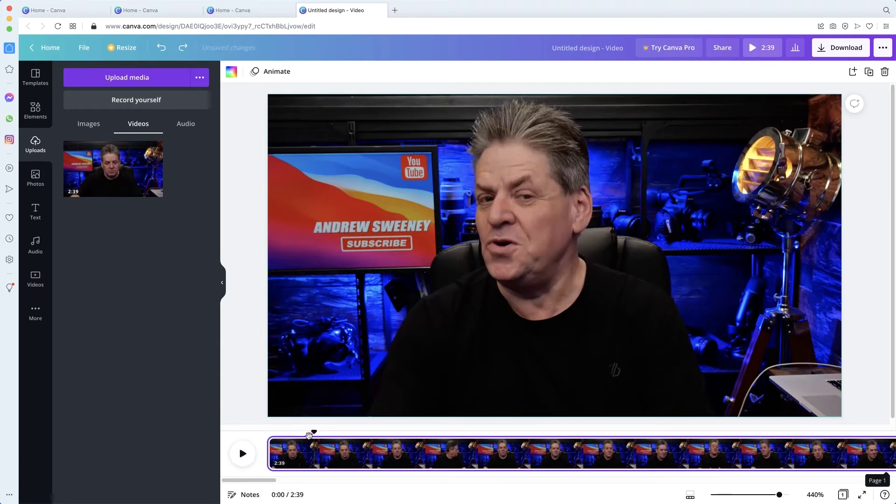
- Split the clip at the 0:06 mark and select the first segment
{"action": "left_click_drag", "start_coordinate": [315, 434], "coordinate": [567, 432]}
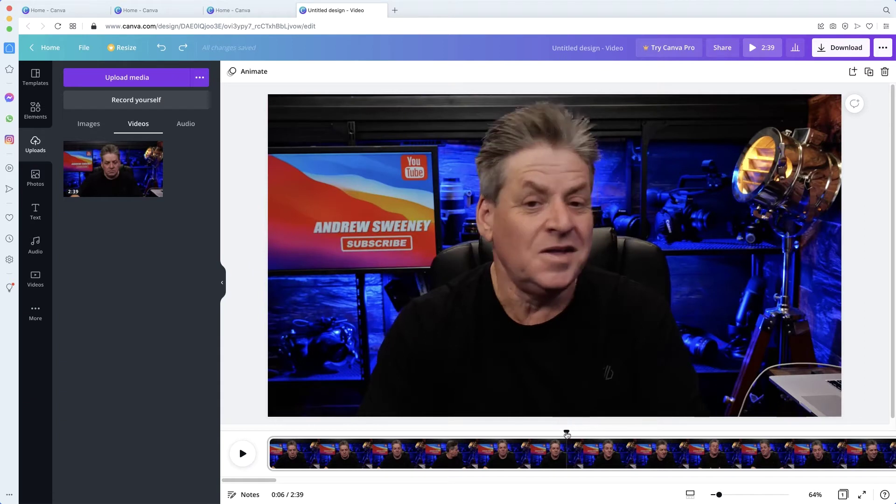
{"action": "right_click", "coordinate": [567, 456]}
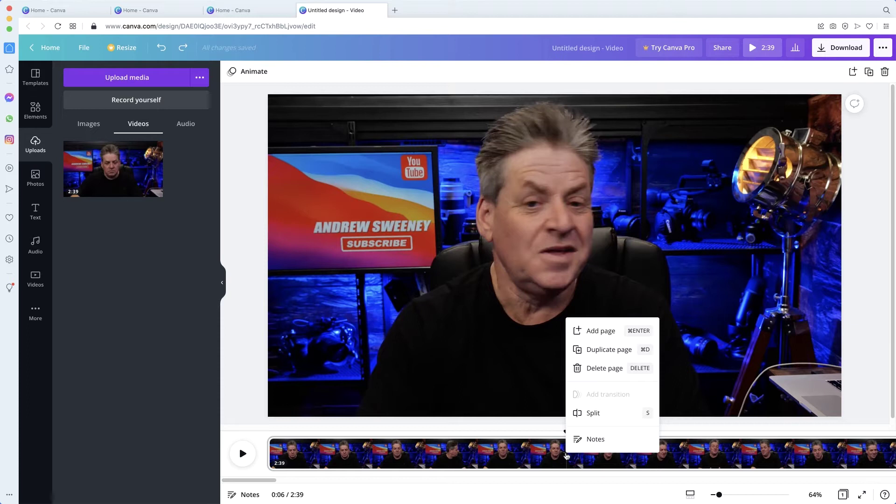
{"action": "left_click", "coordinate": [591, 414]}
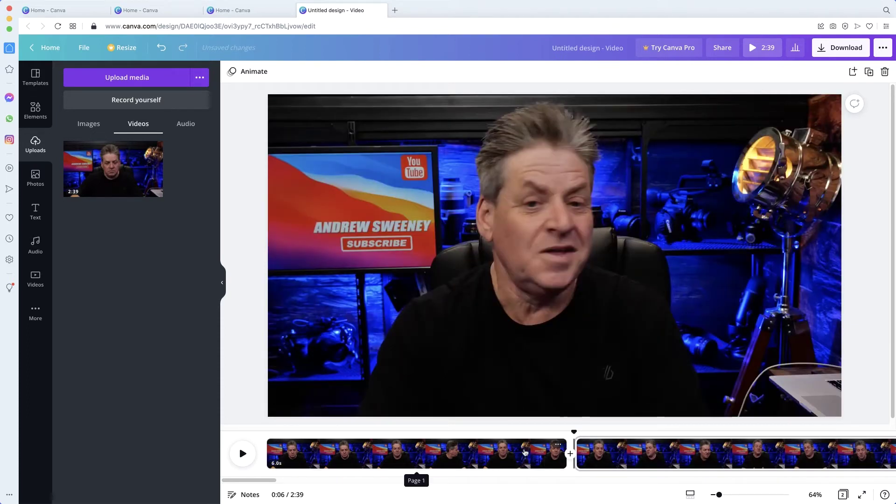
{"action": "left_click", "coordinate": [525, 452]}
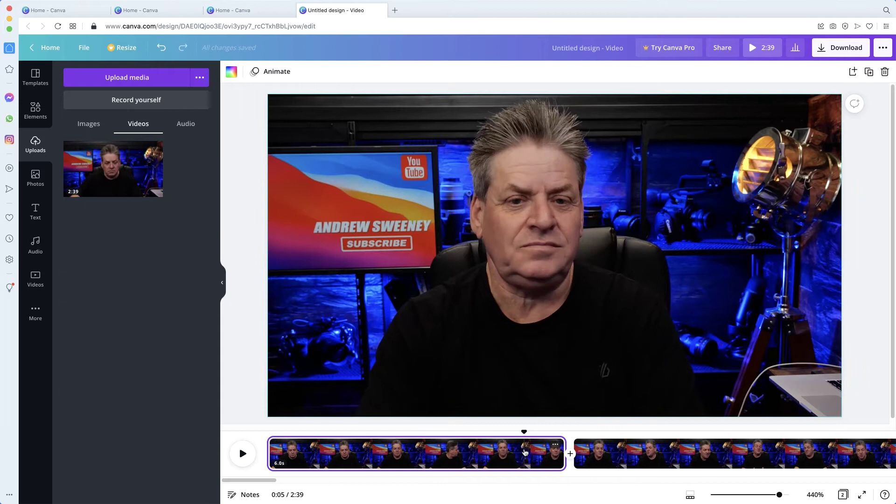
- Delete the selected first segment and preview the opening of the remaining clip
{"action": "key", "text": "Delete"}
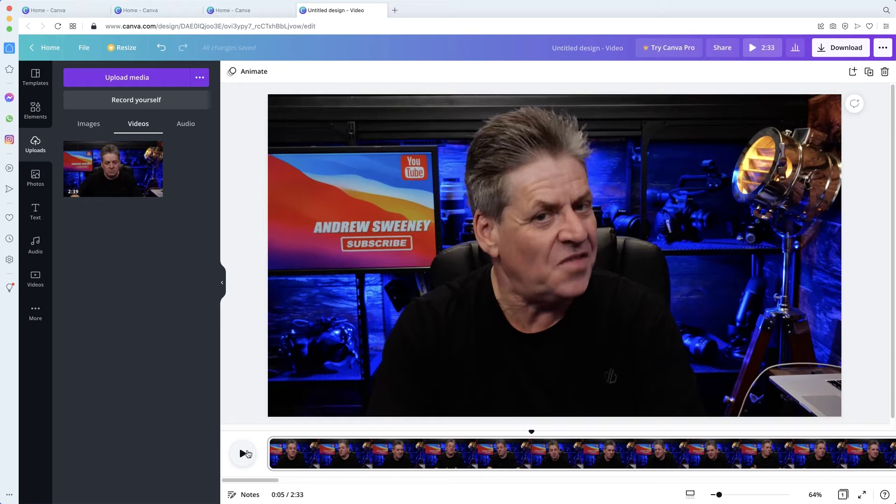
{"action": "left_click", "coordinate": [254, 454]}
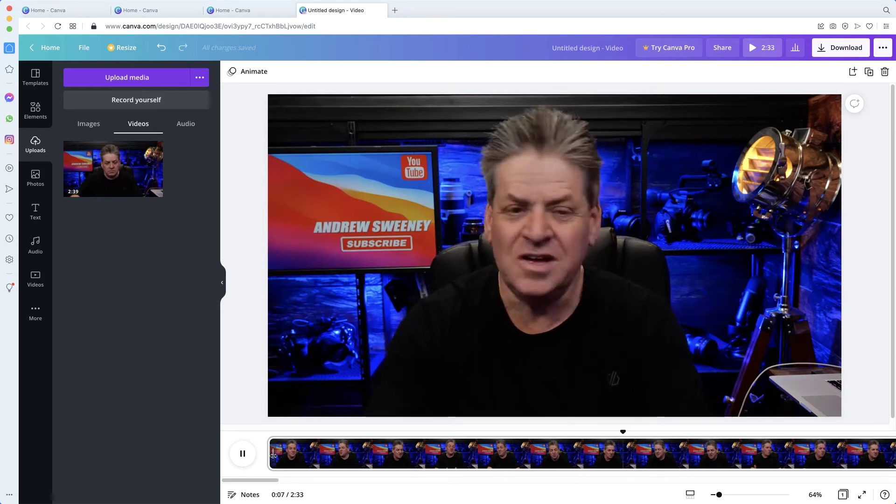
{"action": "key", "text": "space"}
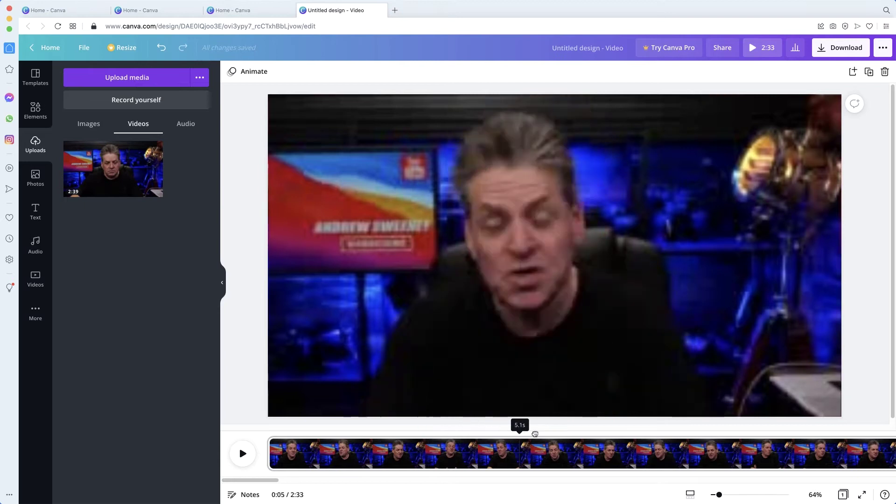
{"action": "left_click", "coordinate": [500, 434]}
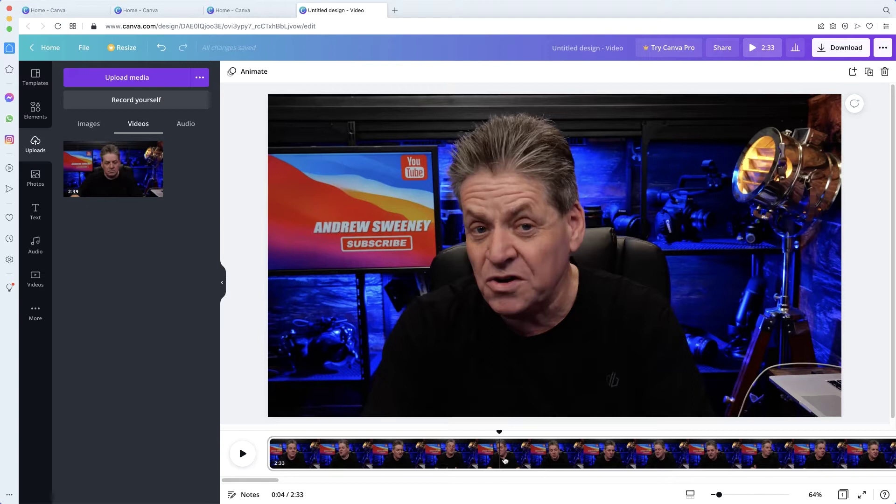
- Find the pause in speech near the 0:16 mark and split the clip there
{"action": "left_click_drag", "start_coordinate": [505, 432], "coordinate": [712, 432]}
{"action": "mouse_move", "coordinate": [719, 494]}
{"action": "left_mouse_down"}
{"action": "mouse_move", "coordinate": [764, 495]}
{"action": "mouse_move", "coordinate": [745, 496]}
{"action": "left_mouse_up"}
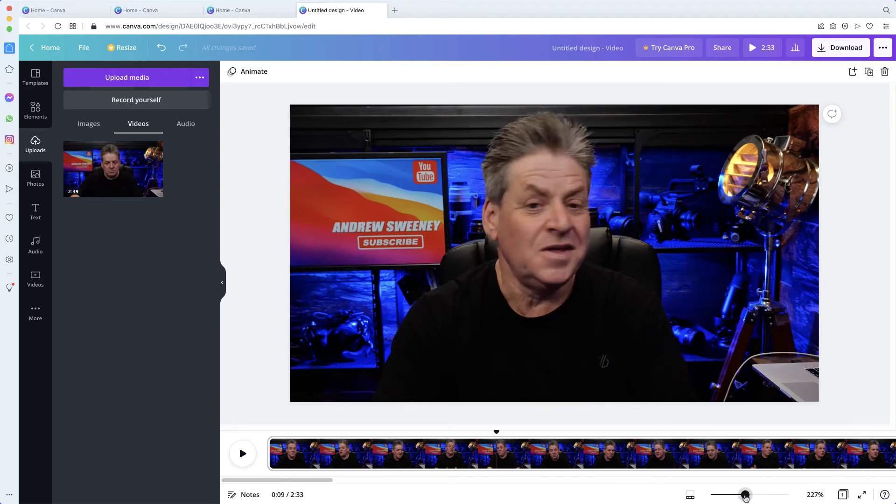
{"action": "mouse_move", "coordinate": [495, 443]}
{"action": "left_mouse_down"}
{"action": "mouse_move", "coordinate": [700, 438]}
{"action": "mouse_move", "coordinate": [686, 434]}
{"action": "left_mouse_up"}
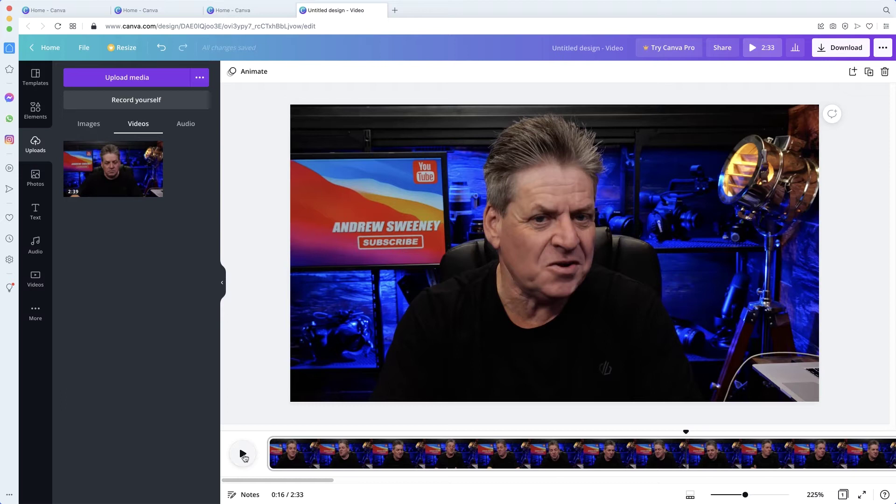
{"action": "left_click", "coordinate": [243, 455]}
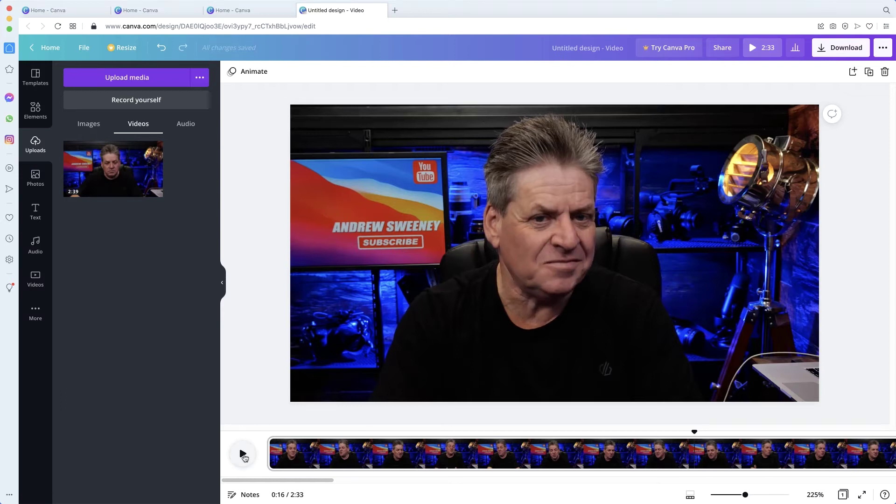
{"action": "right_click", "coordinate": [697, 456]}
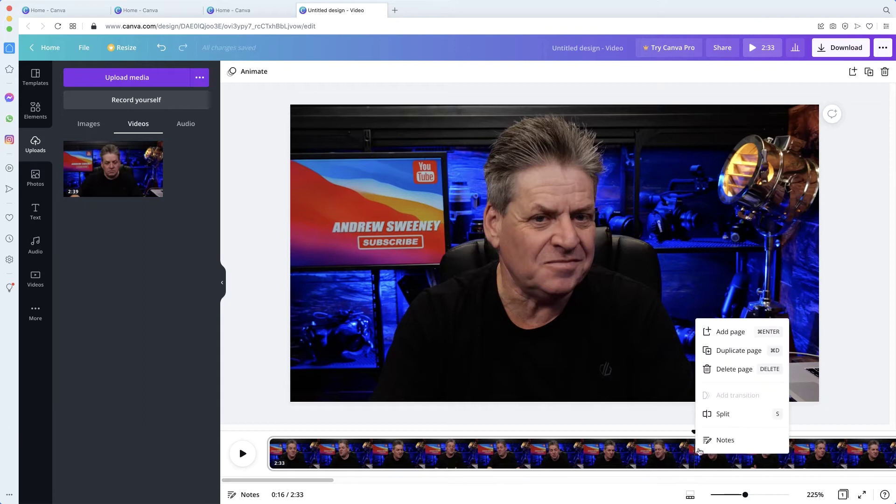
{"action": "left_click", "coordinate": [724, 415]}
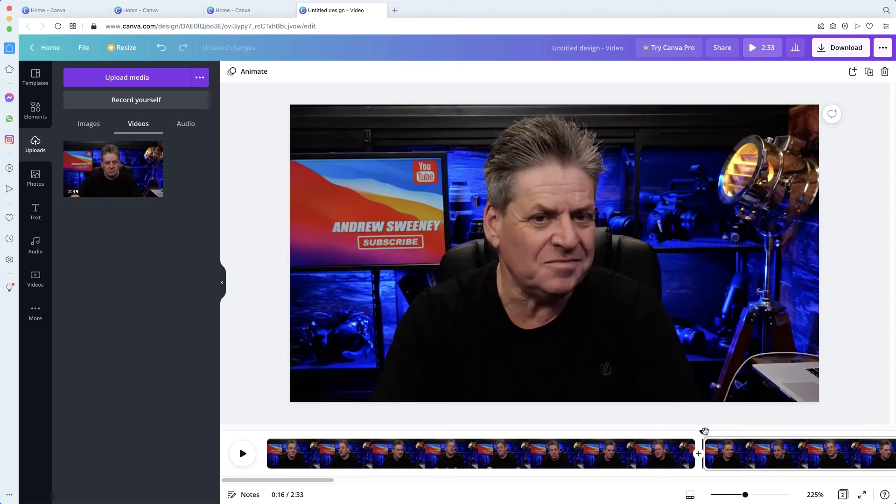
- Split the second segment at the 0:18 mark and delete the short 1.4-second piece between the two cuts
{"action": "left_click_drag", "start_coordinate": [704, 432], "coordinate": [707, 432]}
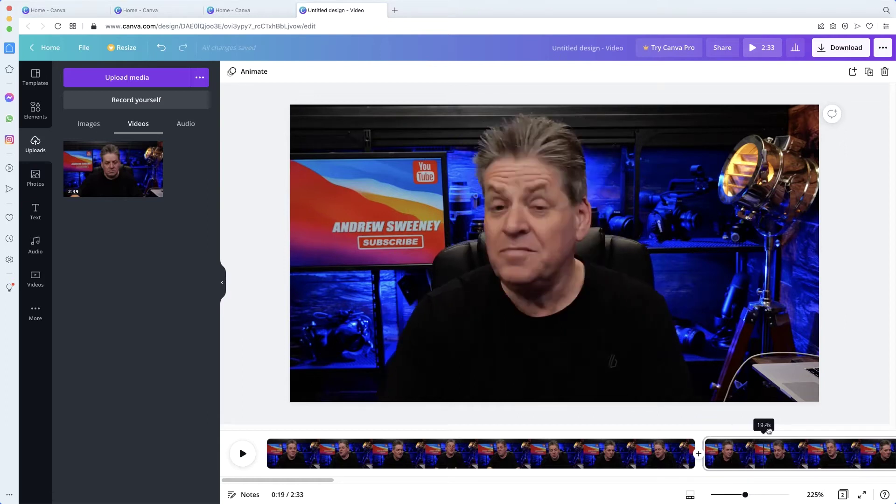
{"action": "right_click", "coordinate": [738, 430]}
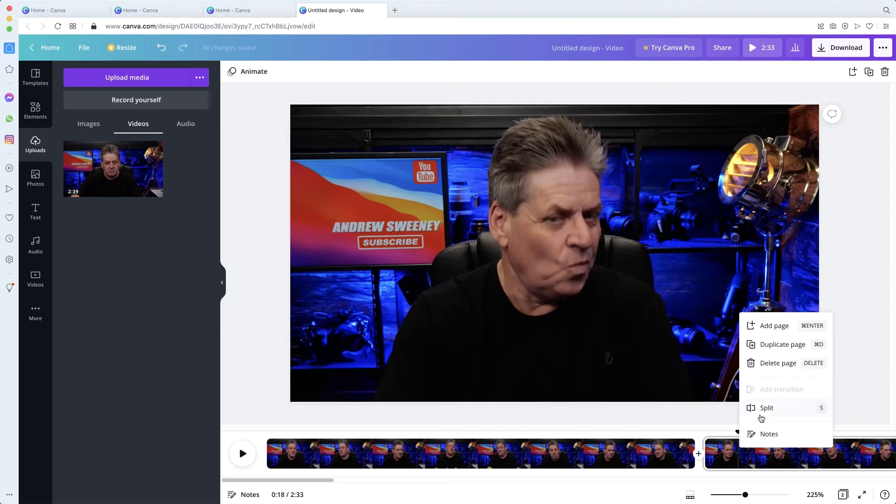
{"action": "left_click", "coordinate": [821, 409]}
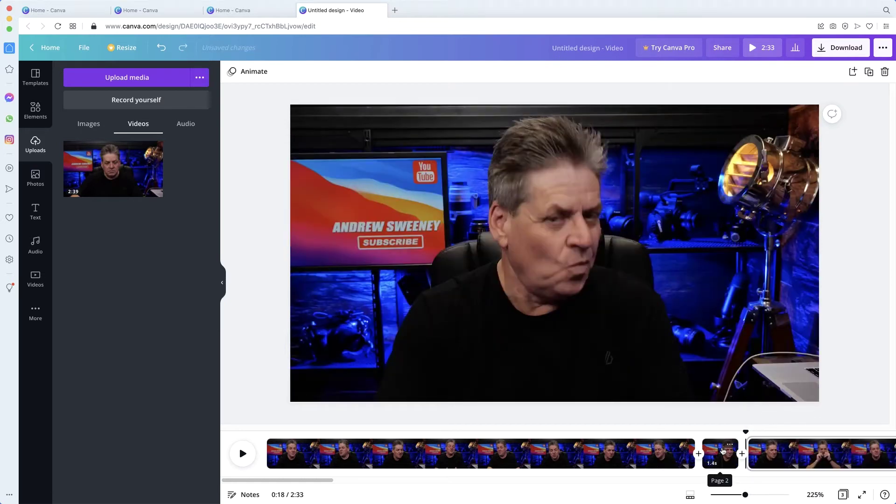
{"action": "left_click", "coordinate": [723, 450]}
{"action": "key", "text": "Delete"}
- Preview the join between the first and second segments, playing from the 0:15 mark
{"action": "left_click_drag", "start_coordinate": [308, 481], "coordinate": [373, 483]}
{"action": "left_click_drag", "start_coordinate": [405, 433], "coordinate": [336, 432]}
{"action": "left_click", "coordinate": [268, 449]}
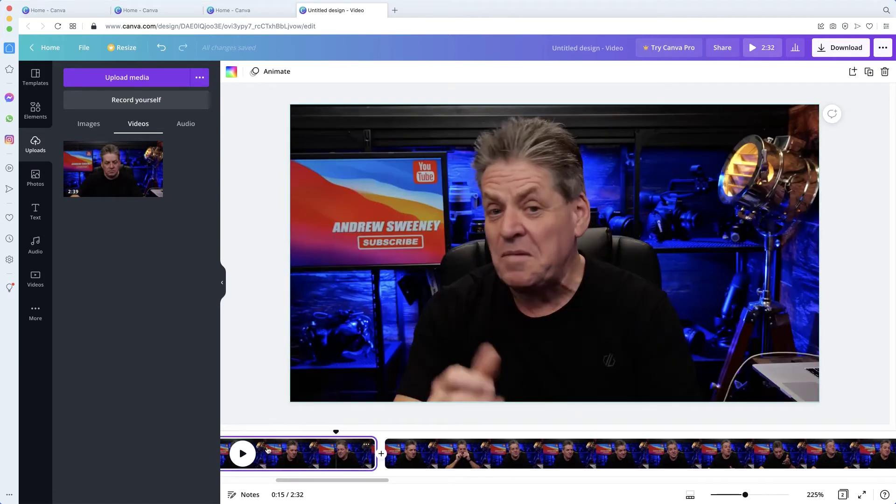
{"action": "left_click", "coordinate": [251, 453]}
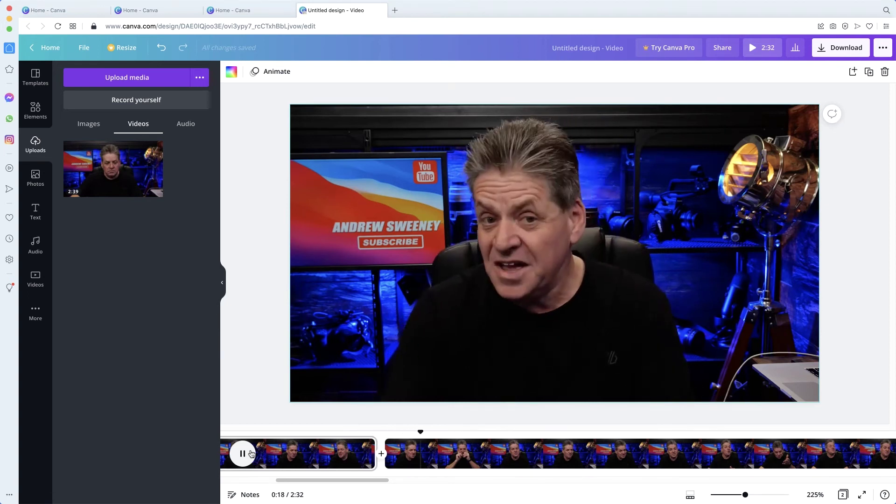
{"action": "left_click", "coordinate": [251, 453]}
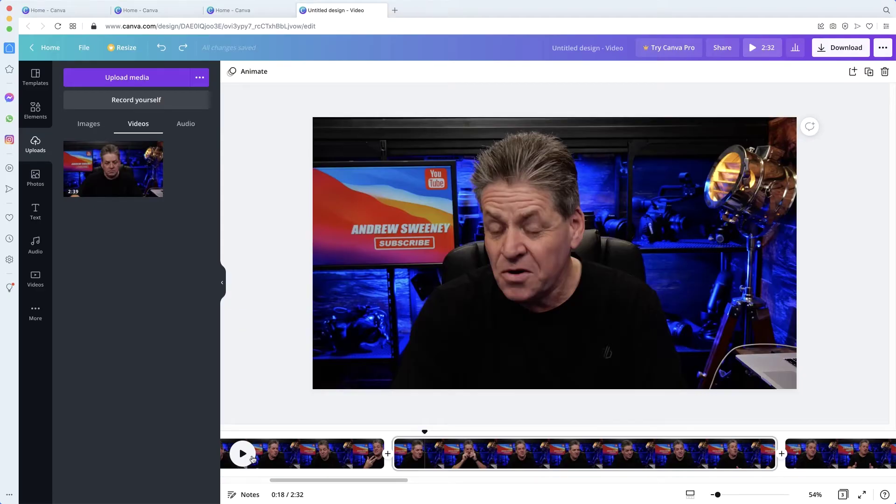
- Preview the cut between the second and third segments, playing from the 0:34 mark
{"action": "left_click_drag", "start_coordinate": [349, 481], "coordinate": [405, 483]}
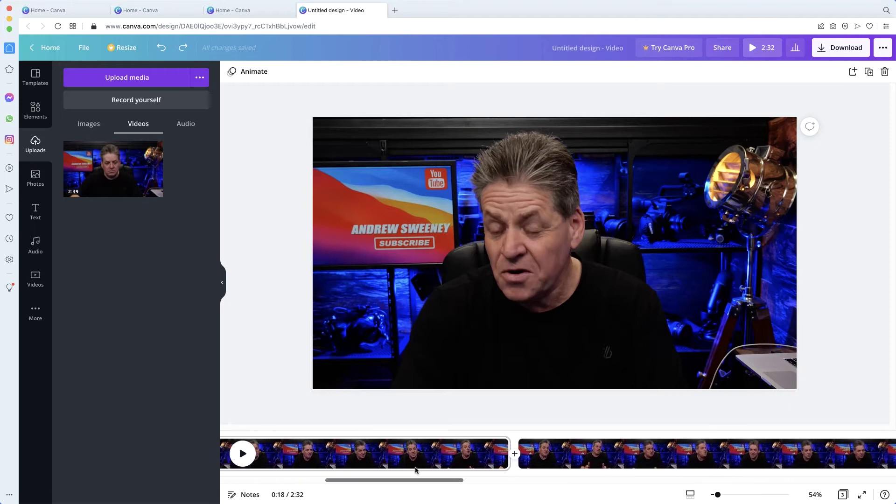
{"action": "left_click", "coordinate": [480, 440]}
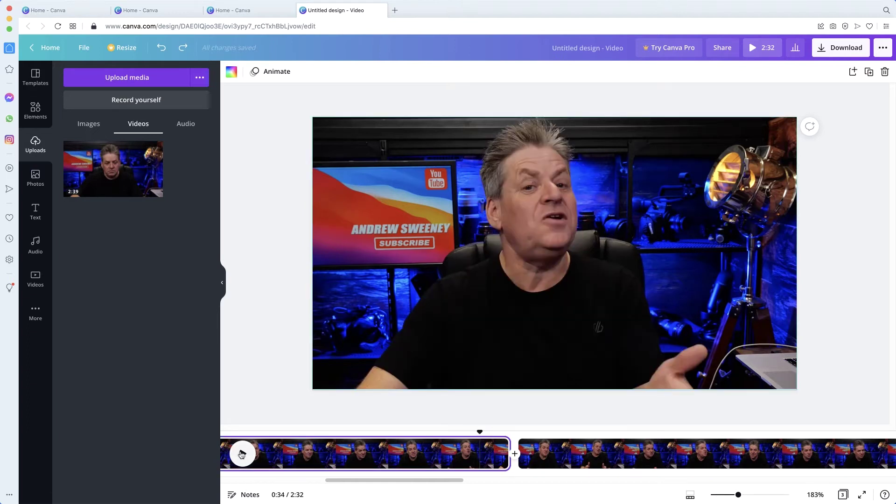
{"action": "left_click", "coordinate": [242, 454]}
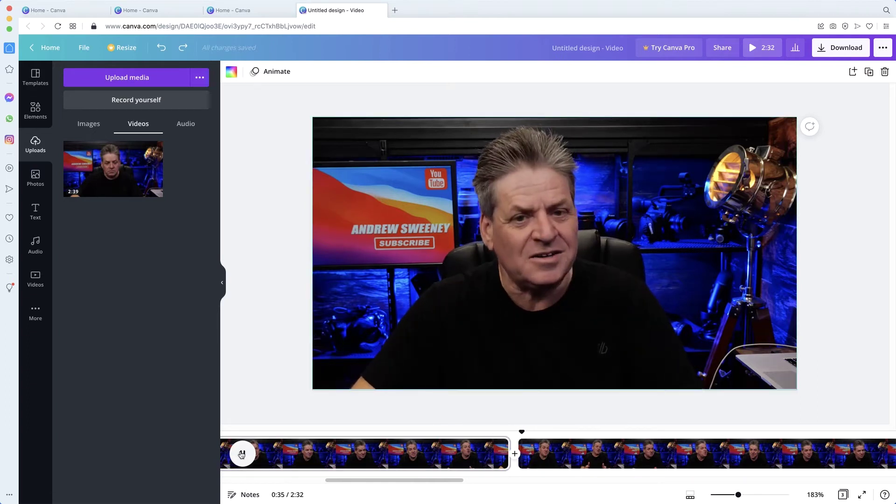
{"action": "left_click", "coordinate": [242, 454]}
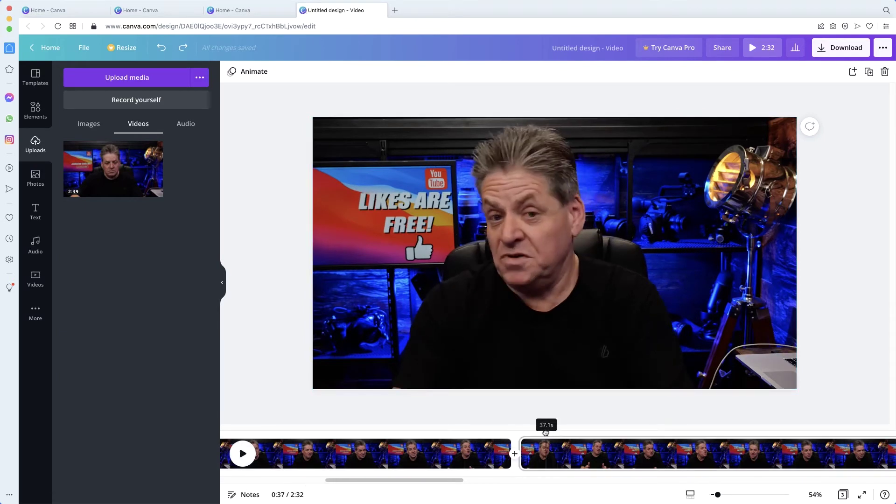
- Split the third segment at the 0:51 mark and select its first part, page 3
{"action": "left_click_drag", "start_coordinate": [452, 482], "coordinate": [460, 482]}
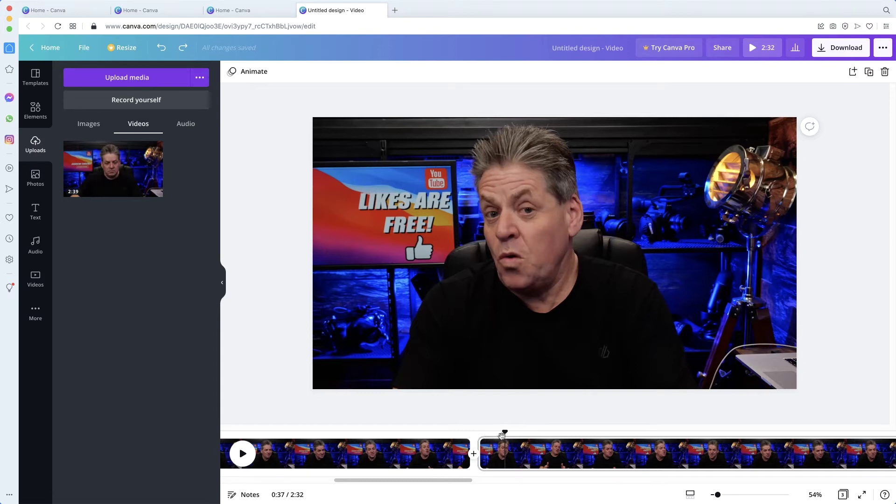
{"action": "left_click_drag", "start_coordinate": [506, 432], "coordinate": [796, 444]}
{"action": "right_click", "coordinate": [796, 453]}
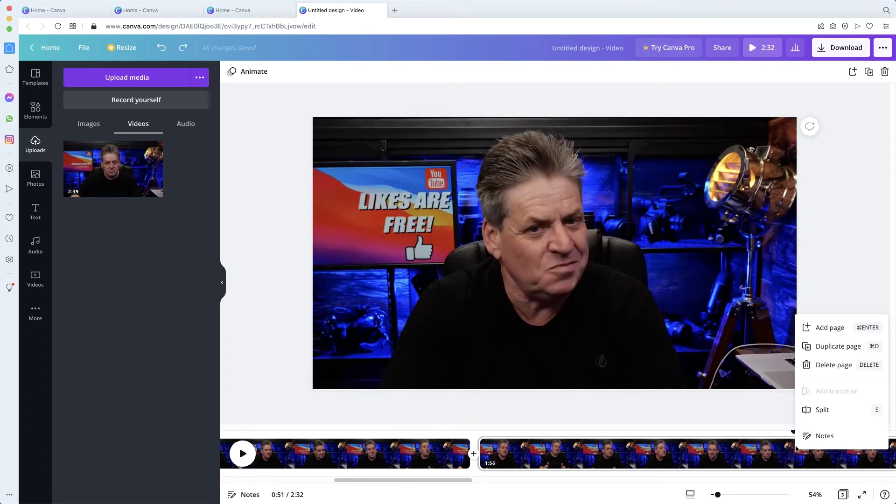
{"action": "left_click", "coordinate": [817, 414]}
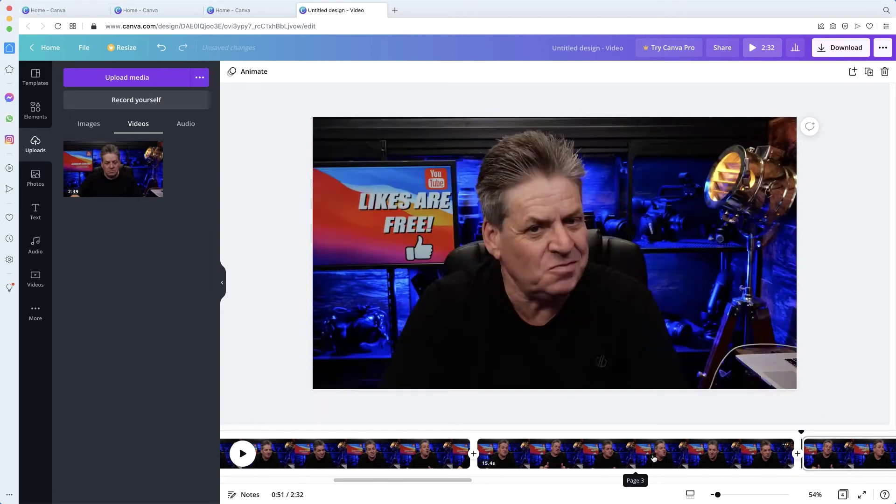
{"action": "left_click", "coordinate": [654, 459]}
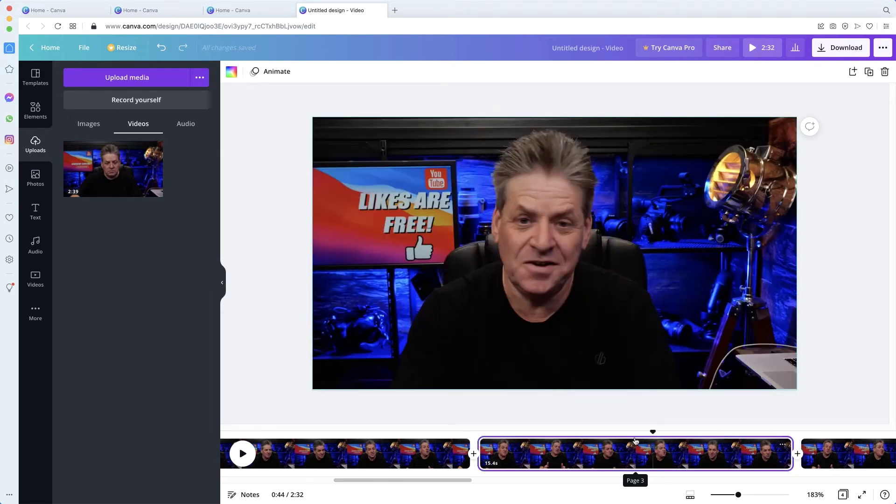
- Enlarge the page 3 video beyond its frame for a closer shot, recentre the speaker, and apply the crop
{"action": "double_click", "coordinate": [585, 320]}
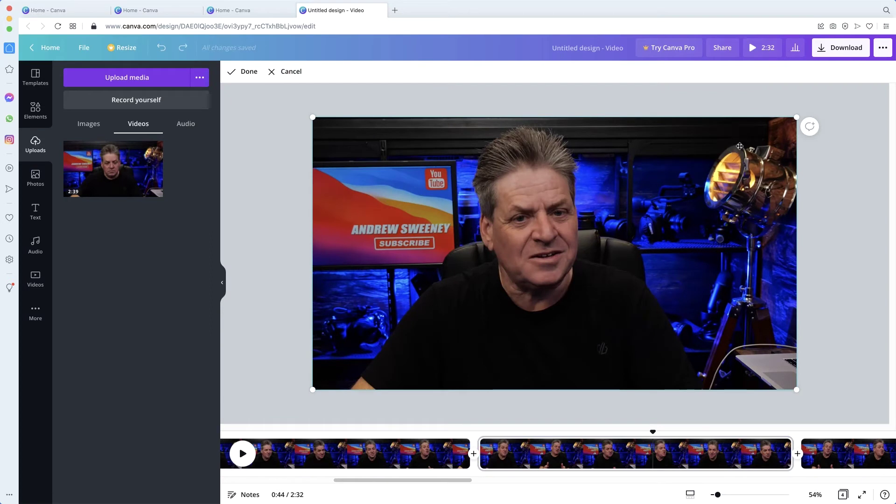
{"action": "left_click_drag", "start_coordinate": [796, 117], "coordinate": [834, 101]}
{"action": "left_click_drag", "start_coordinate": [313, 388], "coordinate": [227, 457]}
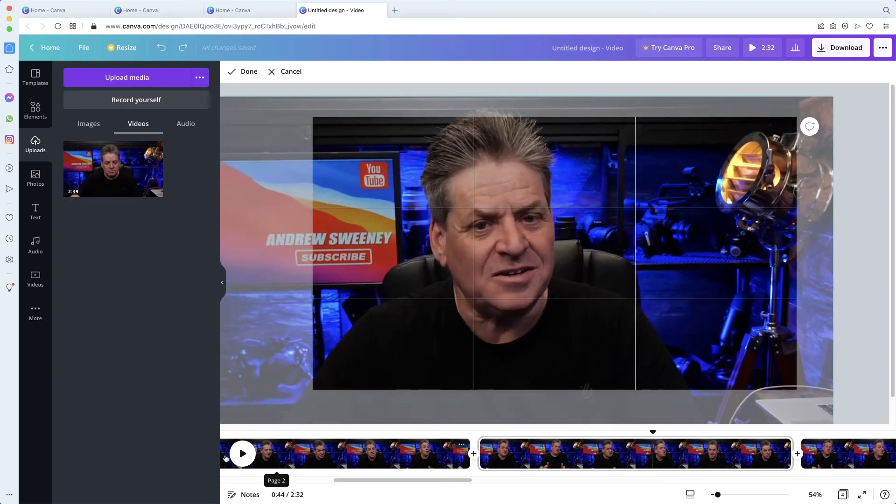
{"action": "left_click_drag", "start_coordinate": [718, 496], "coordinate": [717, 496]}
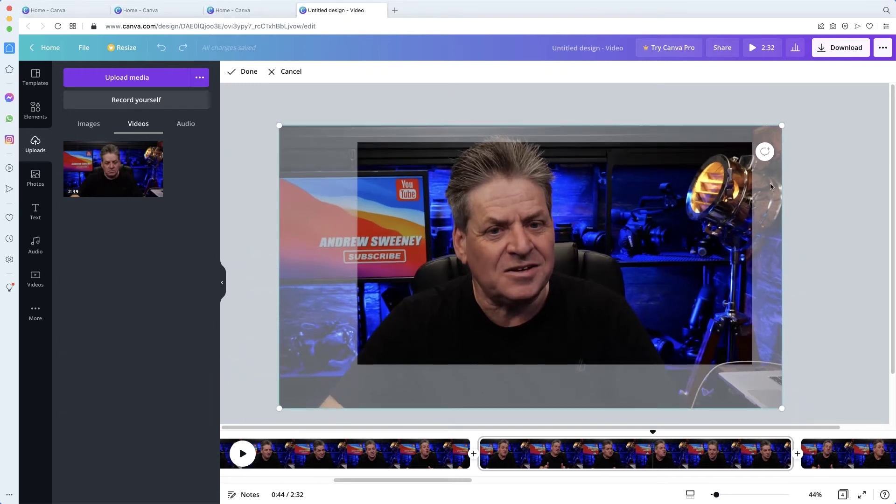
{"action": "left_click_drag", "start_coordinate": [782, 126], "coordinate": [803, 113]}
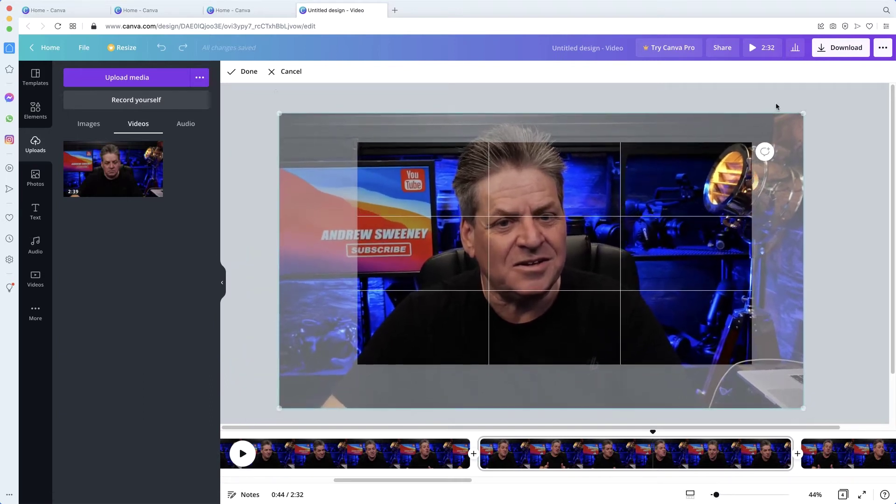
{"action": "left_click_drag", "start_coordinate": [278, 114], "coordinate": [276, 112]}
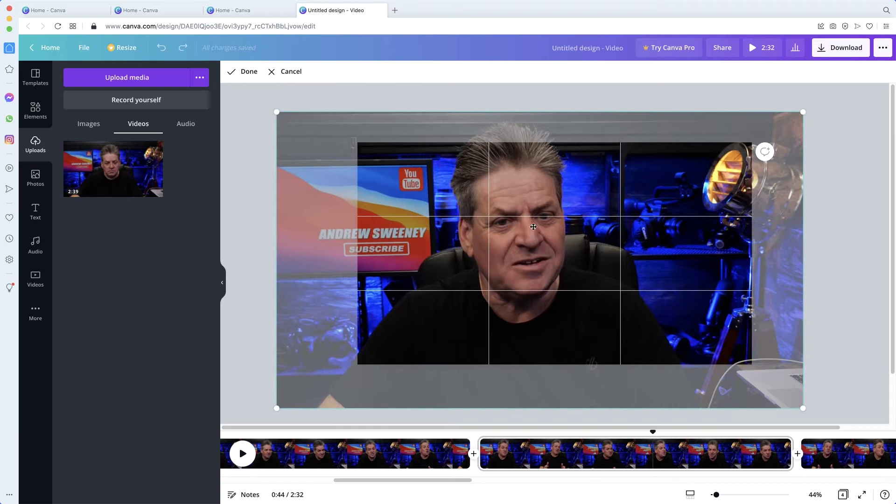
{"action": "left_click_drag", "start_coordinate": [545, 212], "coordinate": [568, 214]}
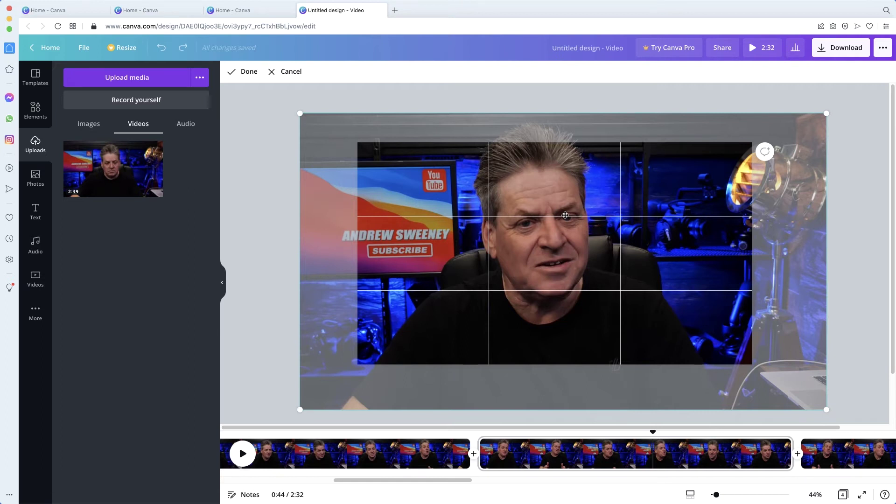
{"action": "key", "text": "Return"}
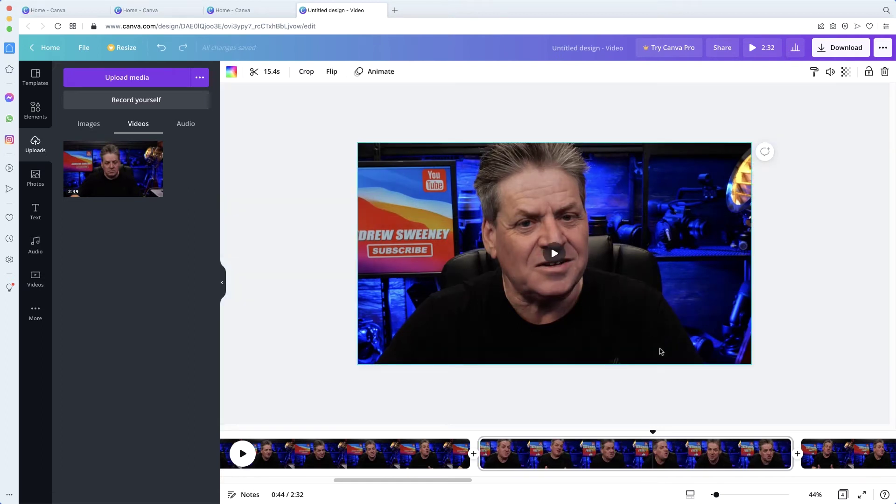
- Preview the change from page 2 to the enlarged shot on page 3
{"action": "left_click_drag", "start_coordinate": [653, 431], "coordinate": [422, 434]}
{"action": "left_click", "coordinate": [242, 454]}
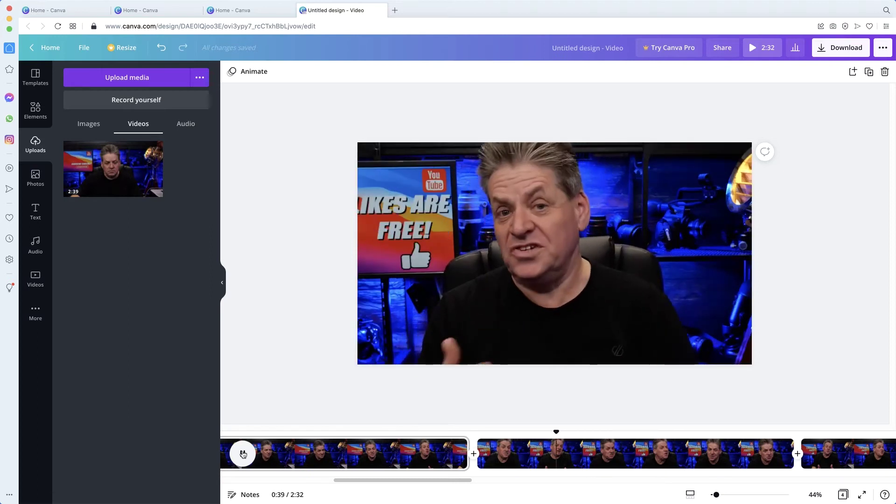
{"action": "left_click", "coordinate": [243, 454]}
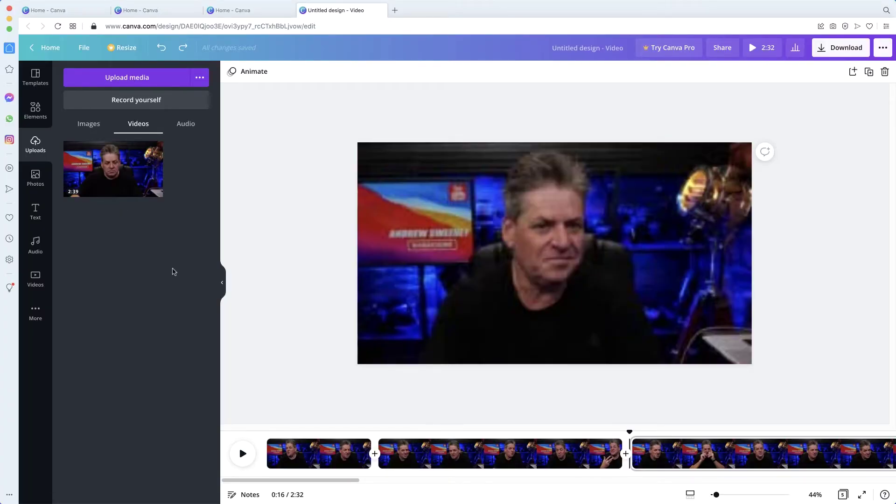
- Upload B-Roll.mp4 to the project's media
{"action": "left_click", "coordinate": [146, 78]}
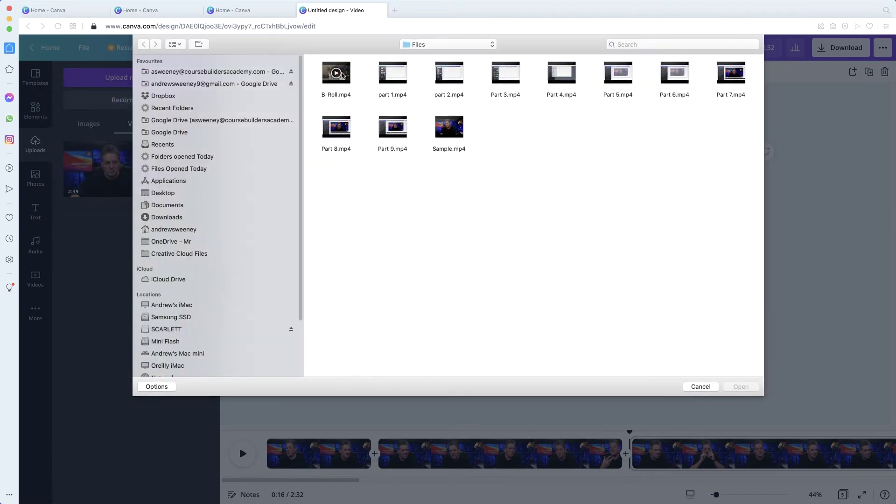
{"action": "left_click", "coordinate": [338, 74]}
{"action": "left_click", "coordinate": [745, 387]}
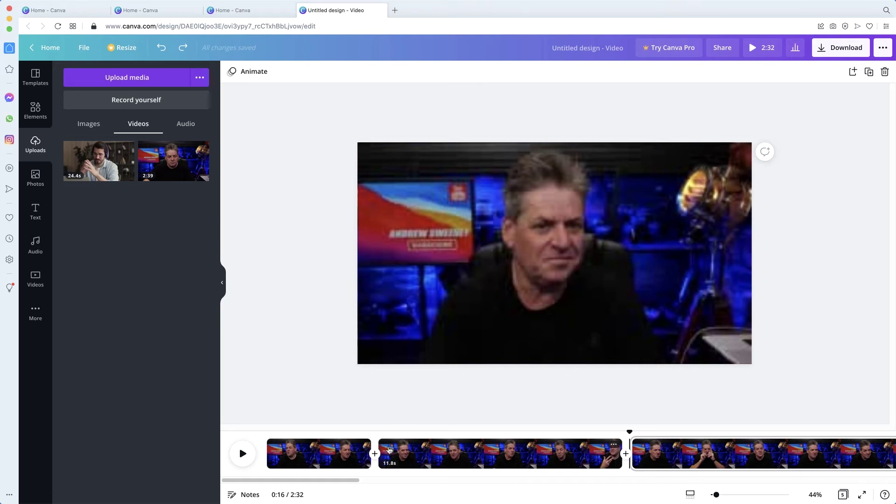
- Split page 2 at the 0:08 and 0:10 marks and select the resulting 2.0 s segment, page 3
{"action": "left_click", "coordinate": [441, 454]}
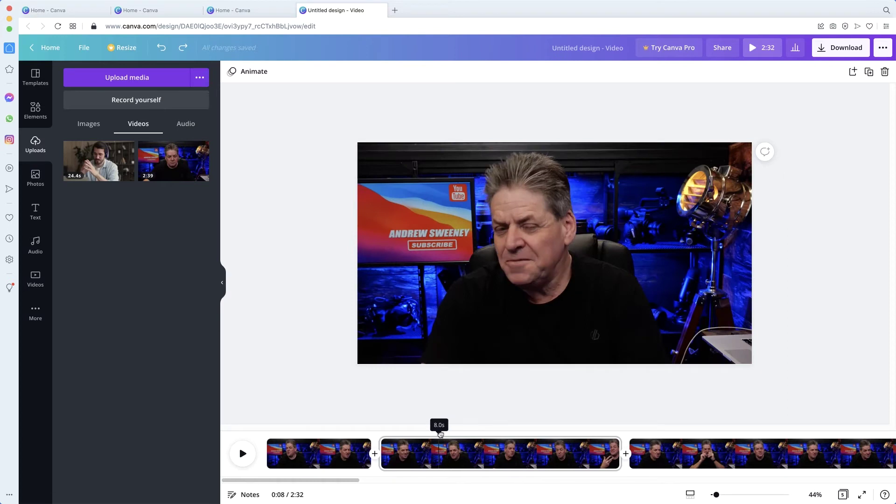
{"action": "right_click", "coordinate": [439, 452]}
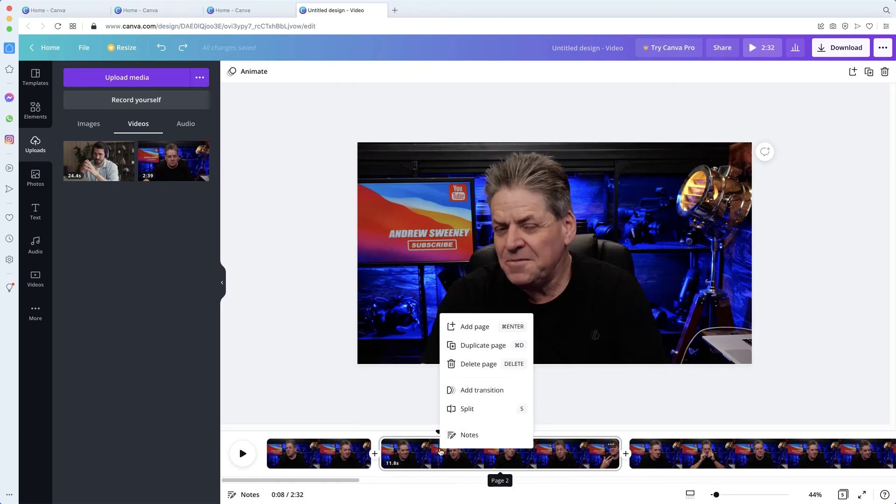
{"action": "left_click", "coordinate": [464, 410]}
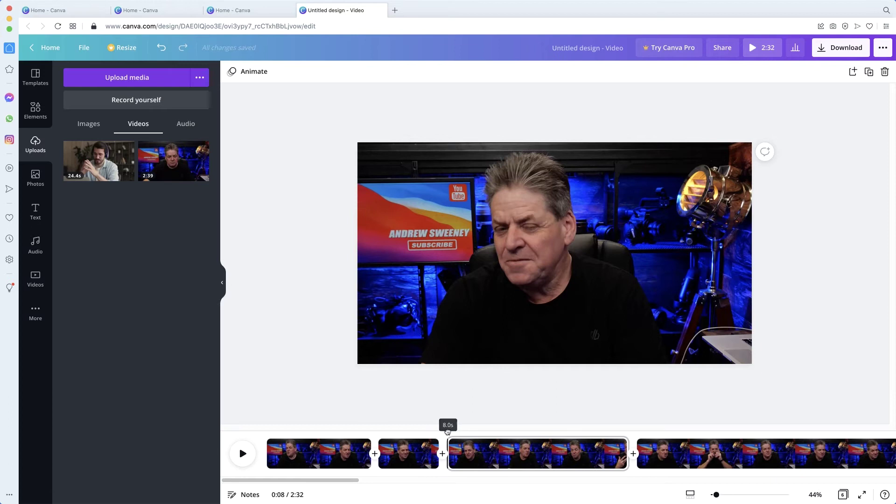
{"action": "left_click", "coordinate": [490, 434]}
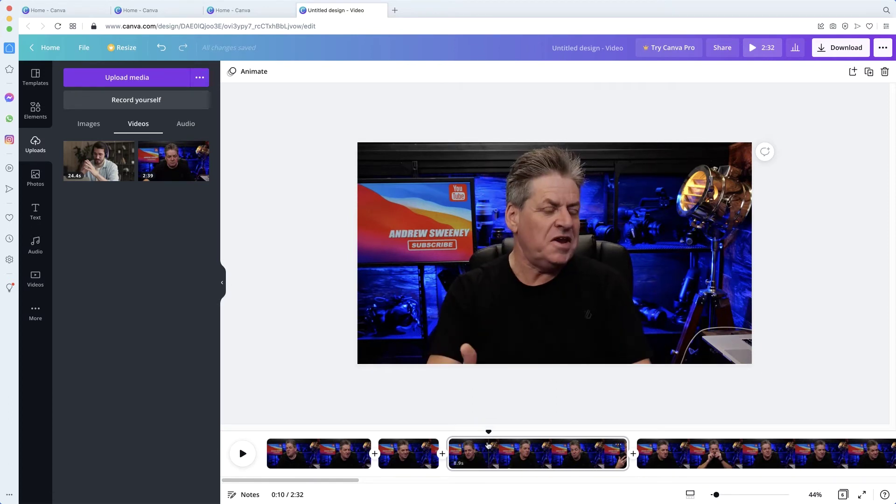
{"action": "right_click", "coordinate": [490, 449]}
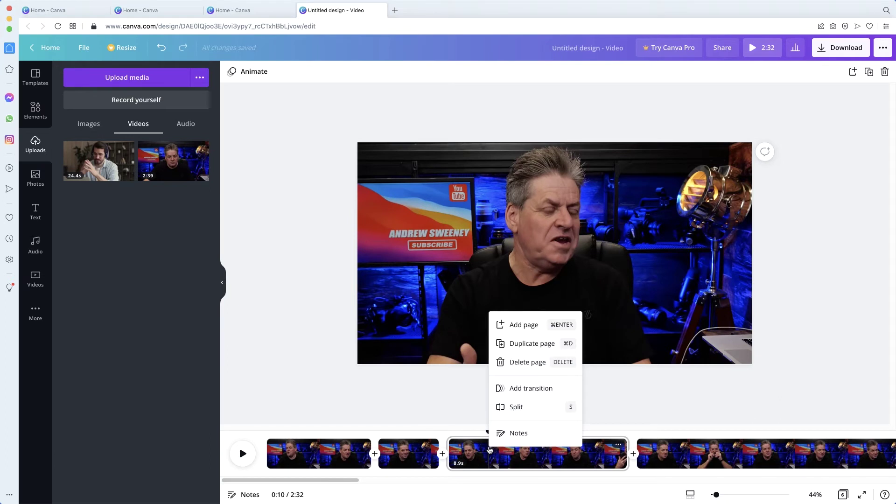
{"action": "left_click", "coordinate": [512, 411]}
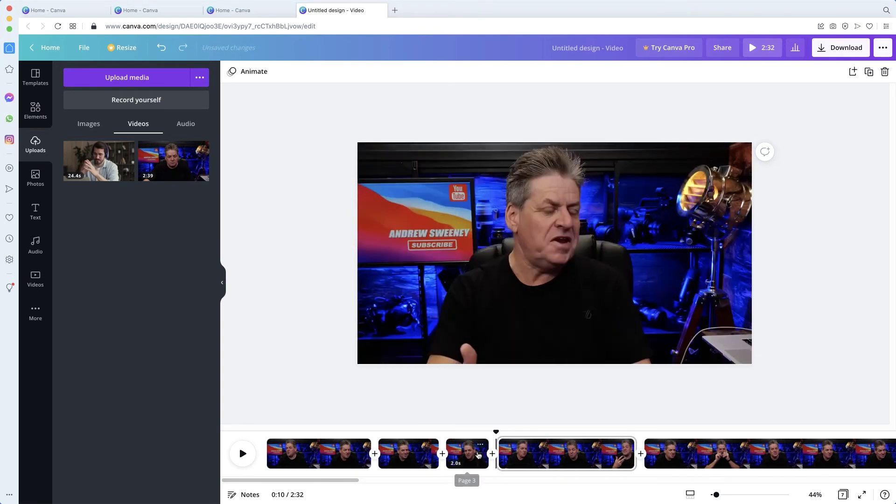
{"action": "left_click", "coordinate": [479, 456]}
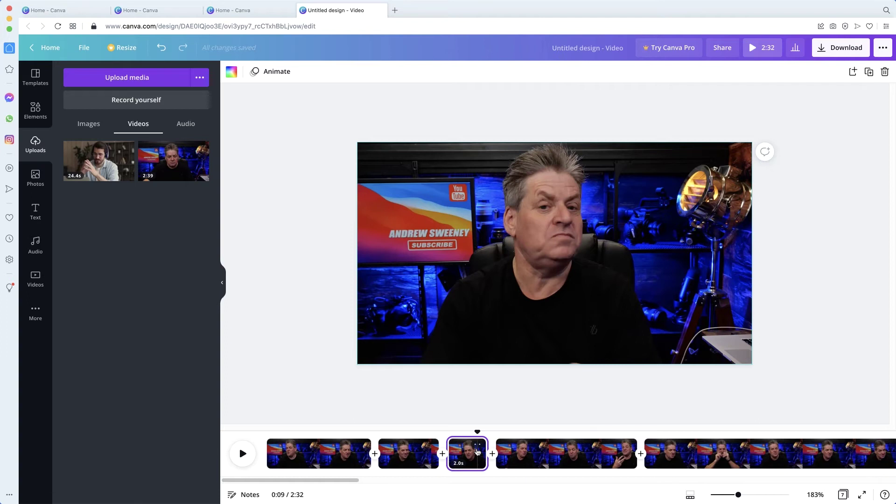
- Add the 24.4 s B-roll clip to page 3 and trim it to a 1.9 s excerpt from its middle
{"action": "mouse_move", "coordinate": [117, 163]}
{"action": "left_click", "coordinate": [98, 161]}
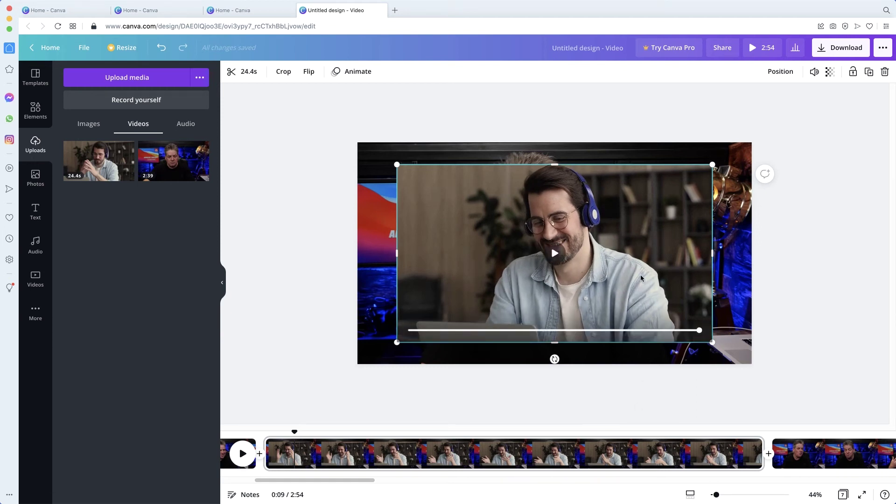
{"action": "left_click", "coordinate": [250, 71]}
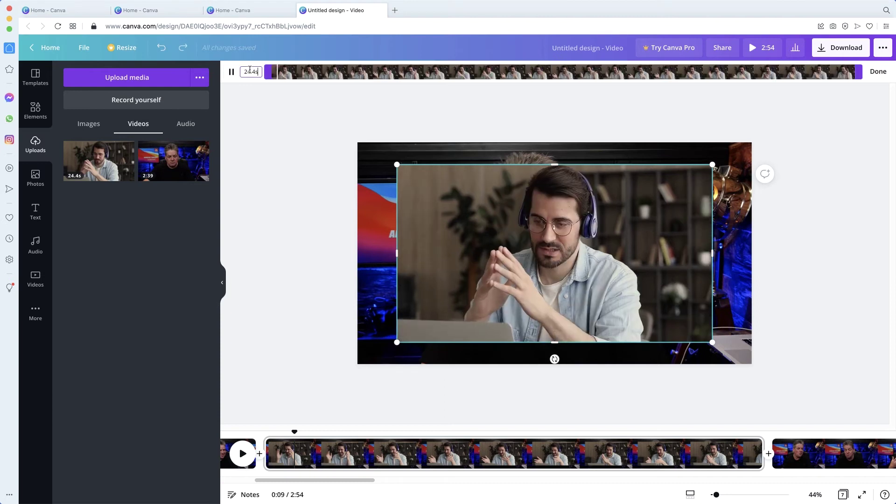
{"action": "left_click_drag", "start_coordinate": [861, 70], "coordinate": [284, 90]}
{"action": "left_click_drag", "start_coordinate": [288, 96], "coordinate": [577, 71]}
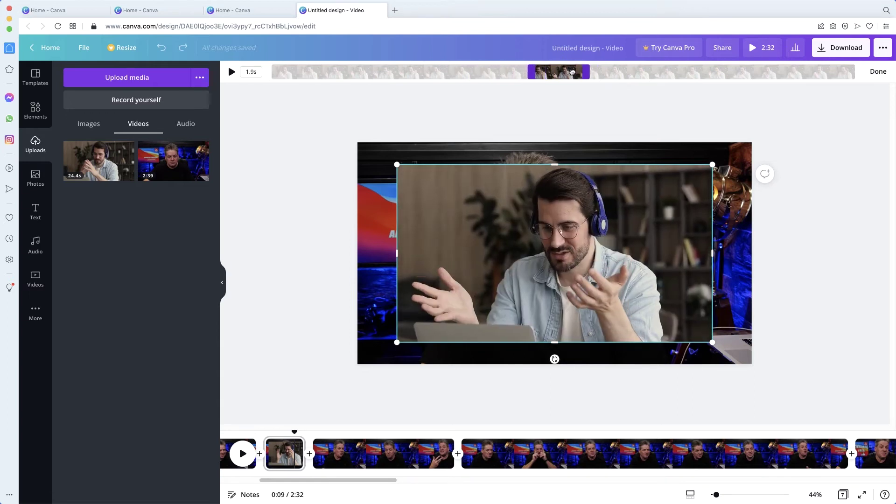
{"action": "left_click", "coordinate": [878, 72]}
- Preview the cut from the 7.5 s mark on page 2 through the B-roll on page 3
{"action": "left_click_drag", "start_coordinate": [304, 480], "coordinate": [286, 483]}
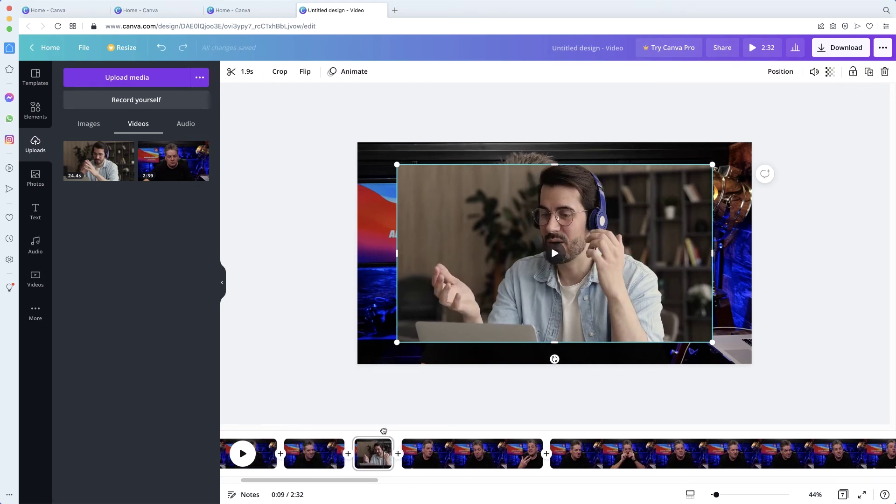
{"action": "left_click", "coordinate": [374, 432]}
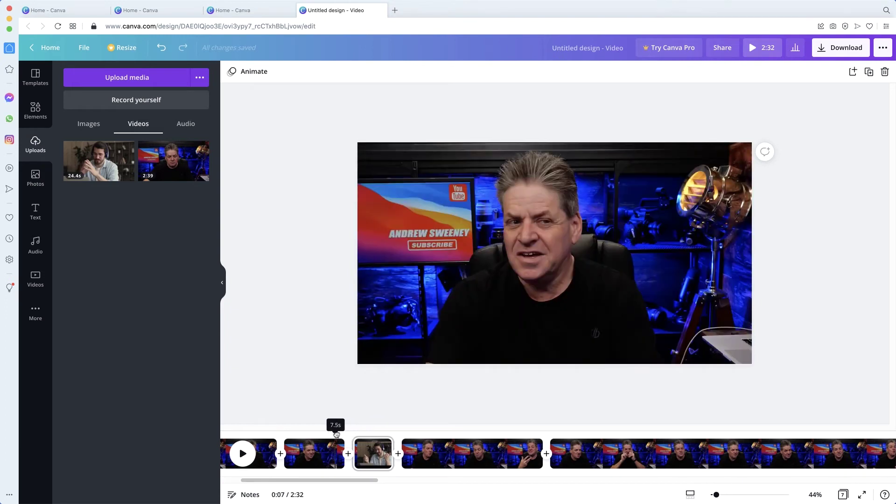
{"action": "left_click", "coordinate": [336, 433]}
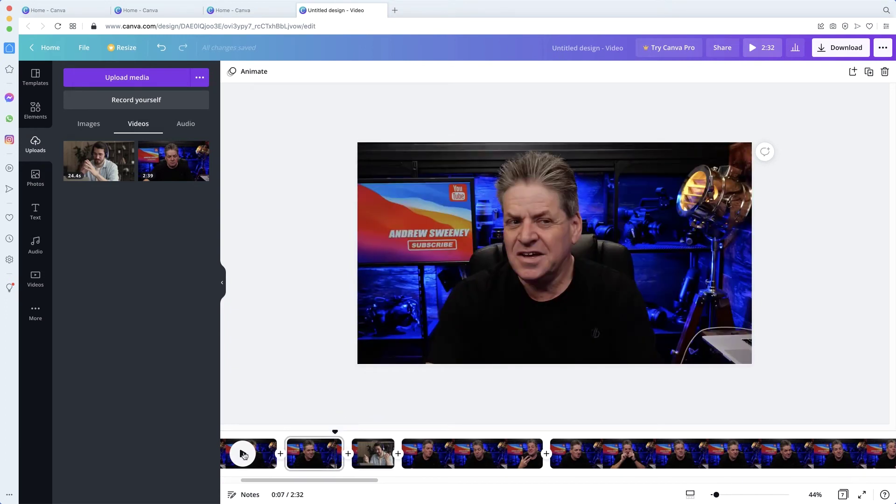
{"action": "left_click", "coordinate": [242, 454]}
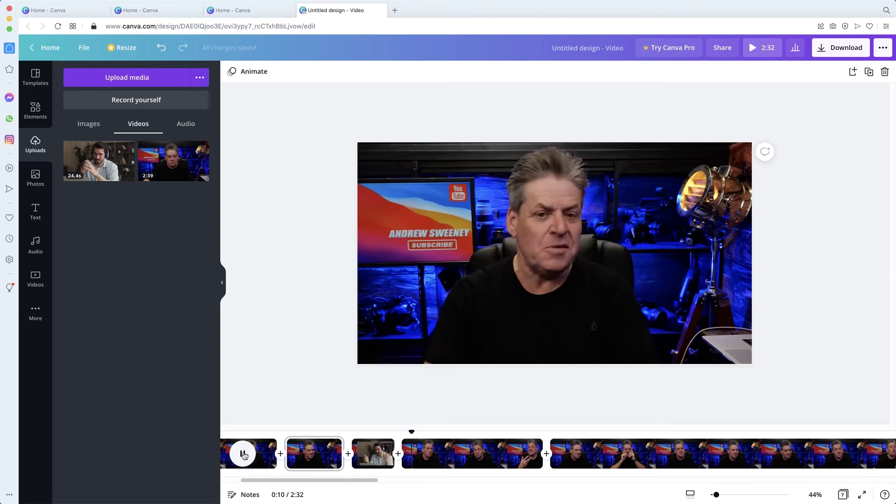
- Align the page 3 B-roll clip with the frame's upper-left corner and enlarge it to fill the whole frame
{"action": "left_click", "coordinate": [377, 436]}
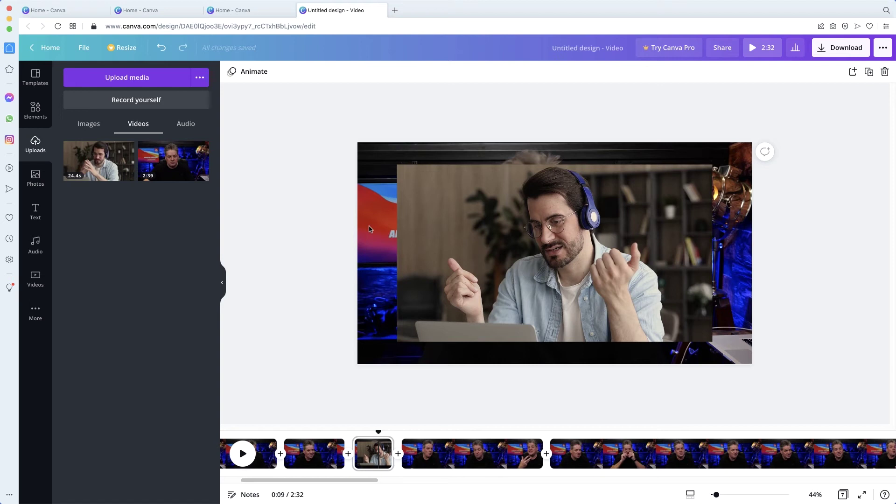
{"action": "left_click_drag", "start_coordinate": [544, 196], "coordinate": [474, 184]}
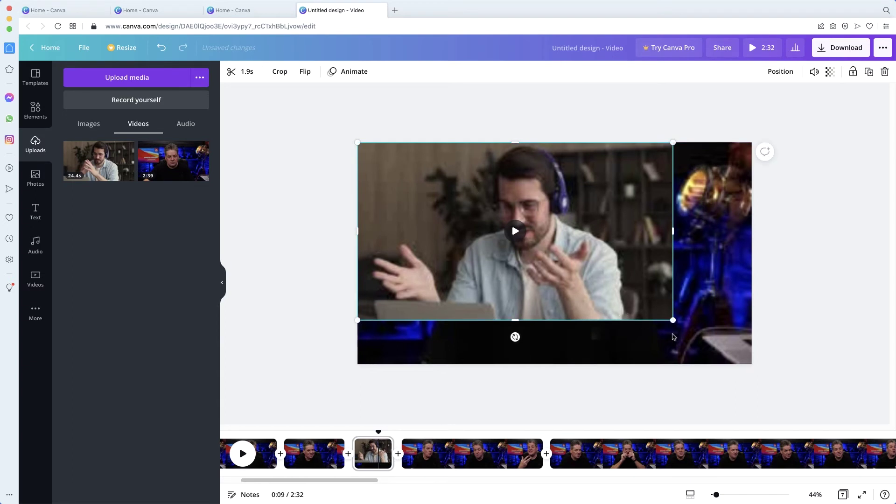
{"action": "left_click_drag", "start_coordinate": [674, 323], "coordinate": [752, 364]}
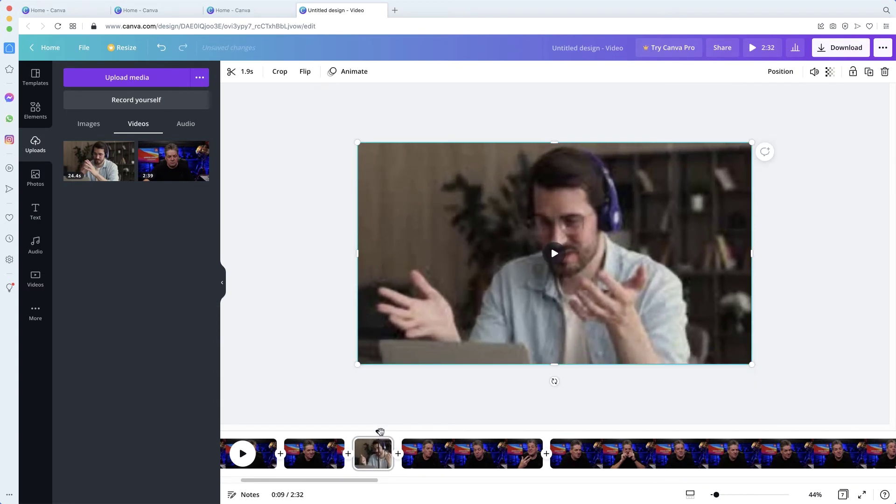
- Preview the cut from page 2 into the full-frame B-roll on page 3
{"action": "left_click_drag", "start_coordinate": [380, 432], "coordinate": [332, 434]}
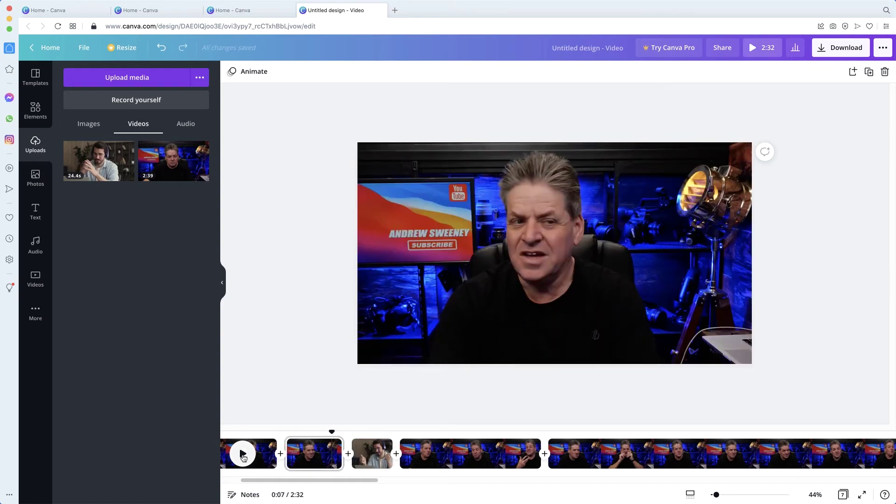
{"action": "left_click", "coordinate": [243, 454]}
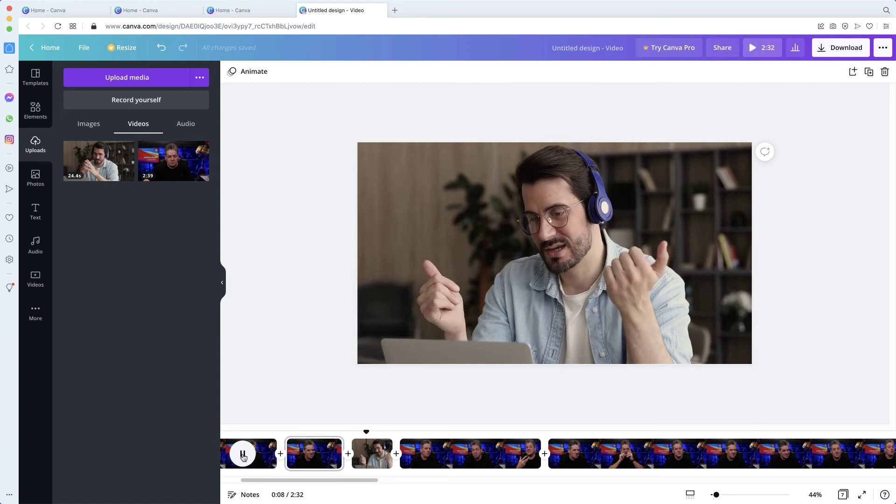
{"action": "left_click", "coordinate": [243, 454]}
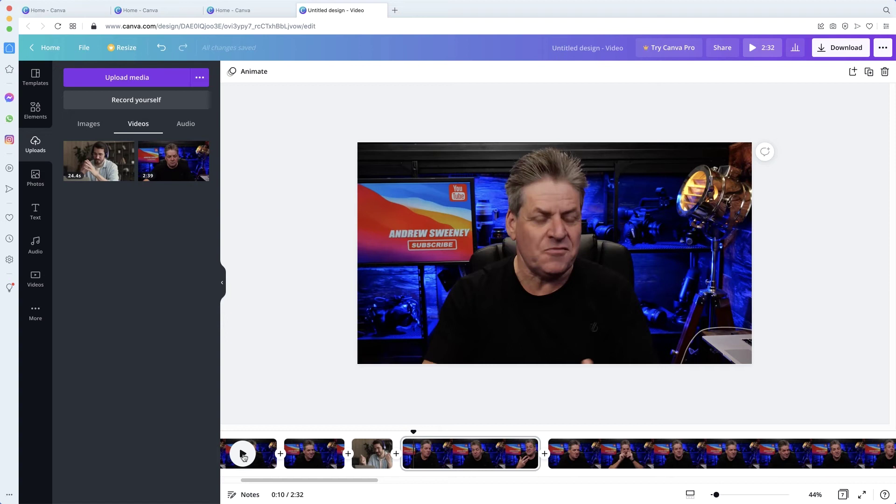
- Return to page 3 with the B-roll covering only part of the frame and replay the cut from page 2
{"action": "left_click", "coordinate": [372, 453]}
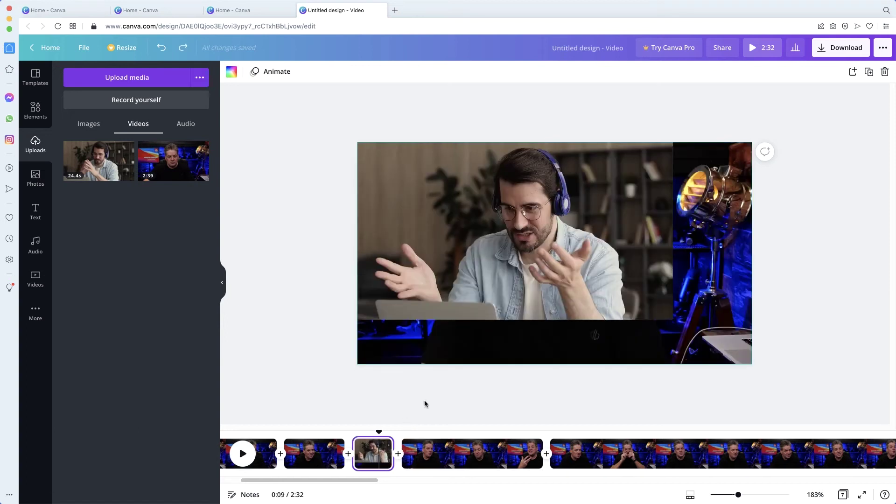
{"action": "left_click", "coordinate": [243, 453]}
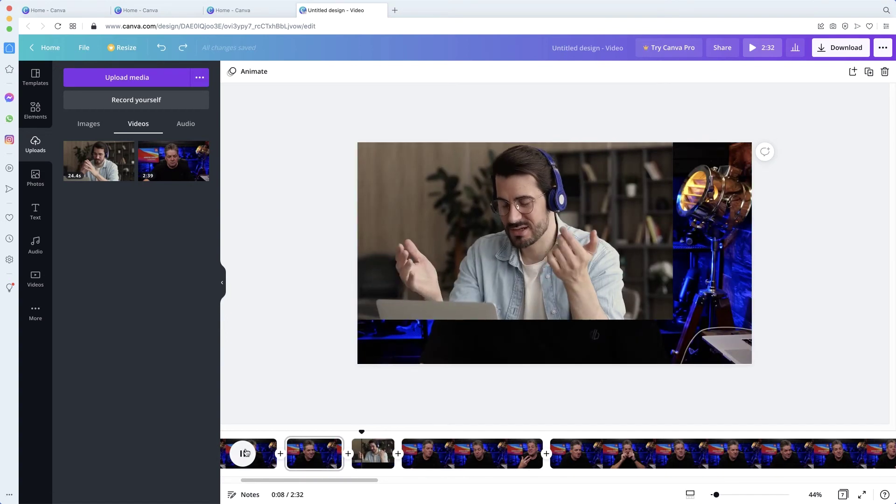
{"action": "left_click", "coordinate": [245, 453]}
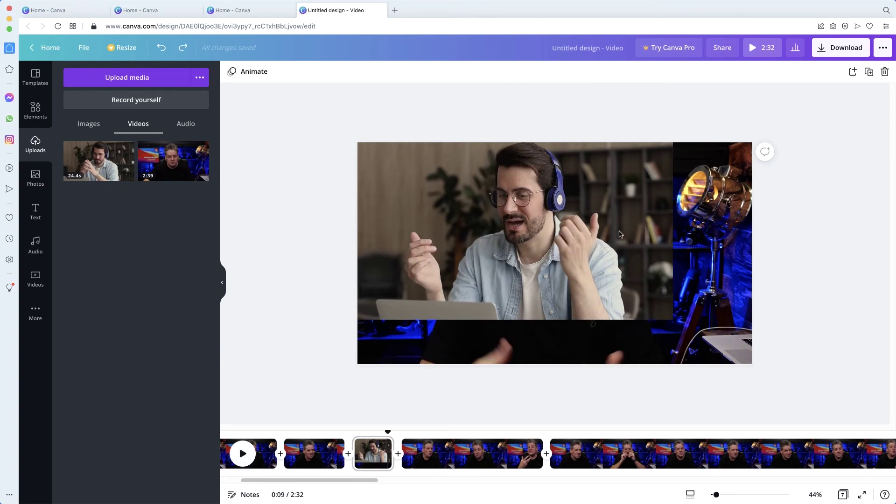
- Detach the talking-head video from the page 3 background and set its transparency to 0
{"action": "right_click", "coordinate": [717, 249]}
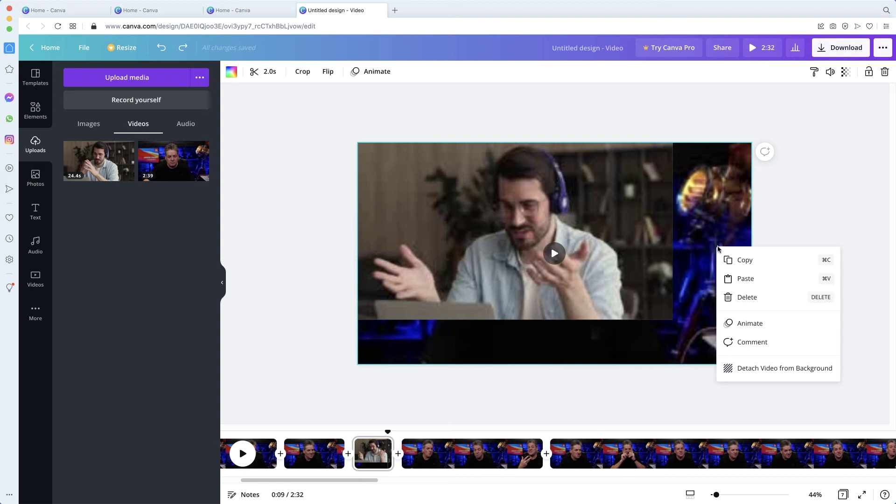
{"action": "left_click", "coordinate": [753, 369]}
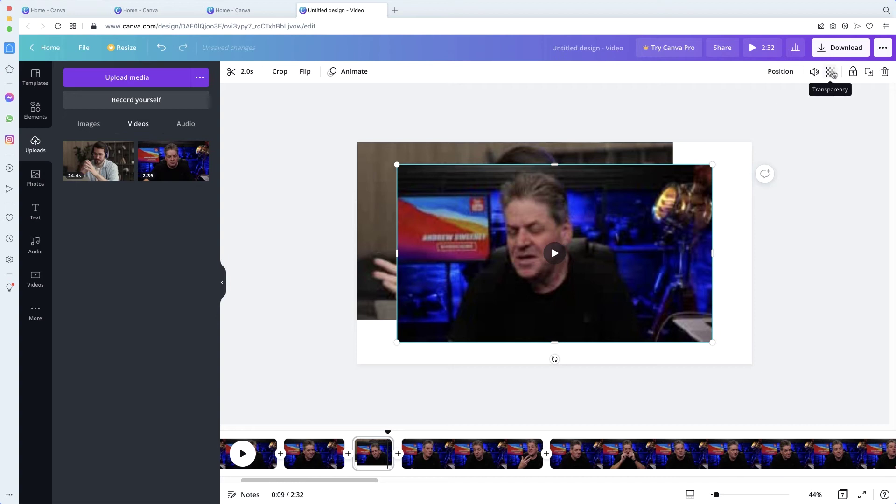
{"action": "left_click", "coordinate": [832, 72]}
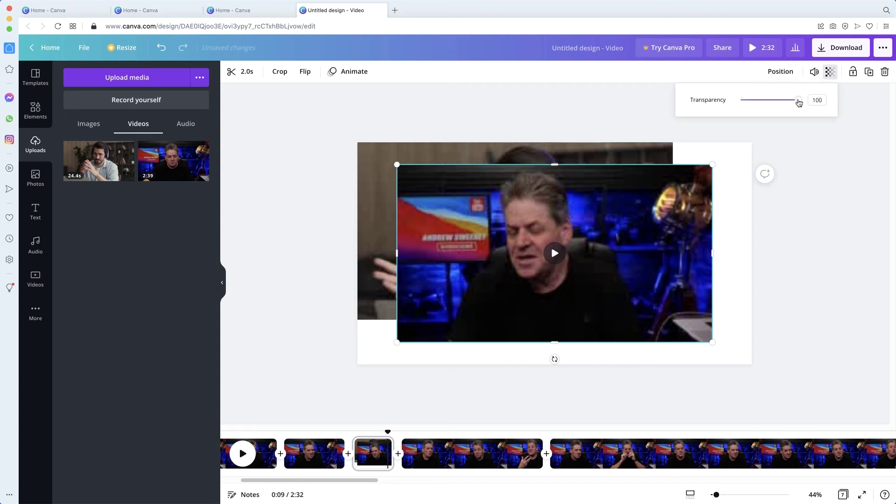
{"action": "left_click_drag", "start_coordinate": [799, 102], "coordinate": [741, 104]}
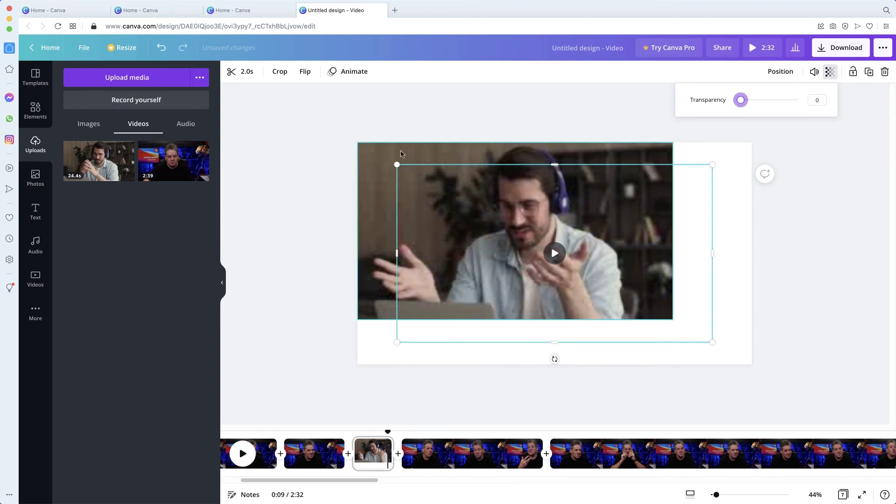
- Enlarge the page 3 B-roll clip to fill the frame and preview the cut from the 7.5 s mark
{"action": "left_click", "coordinate": [377, 159]}
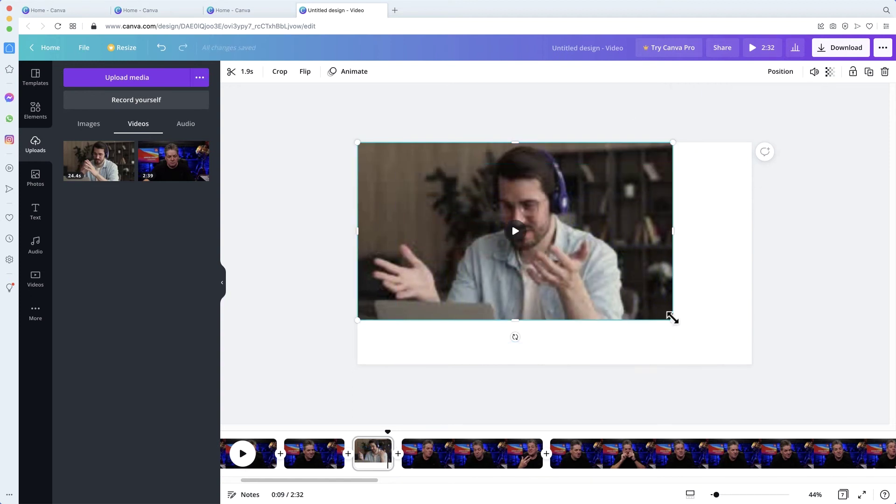
{"action": "left_click_drag", "start_coordinate": [672, 320], "coordinate": [752, 364]}
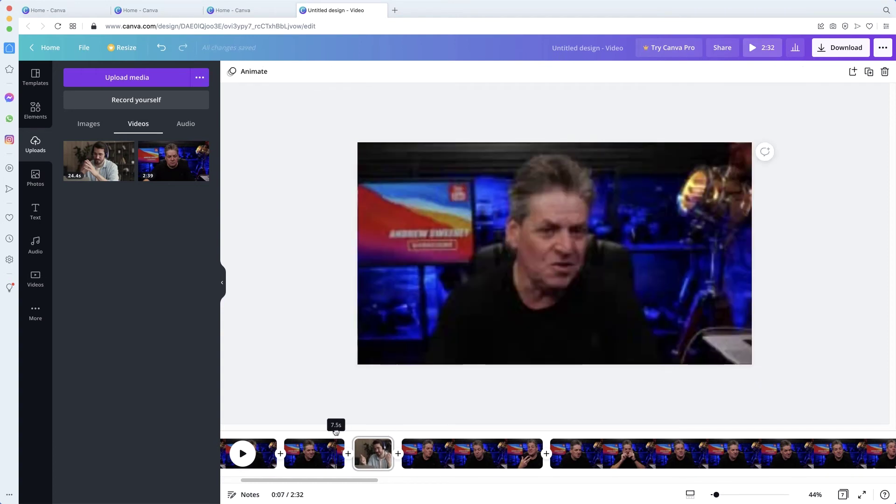
{"action": "left_click", "coordinate": [334, 432]}
{"action": "left_click", "coordinate": [243, 452]}
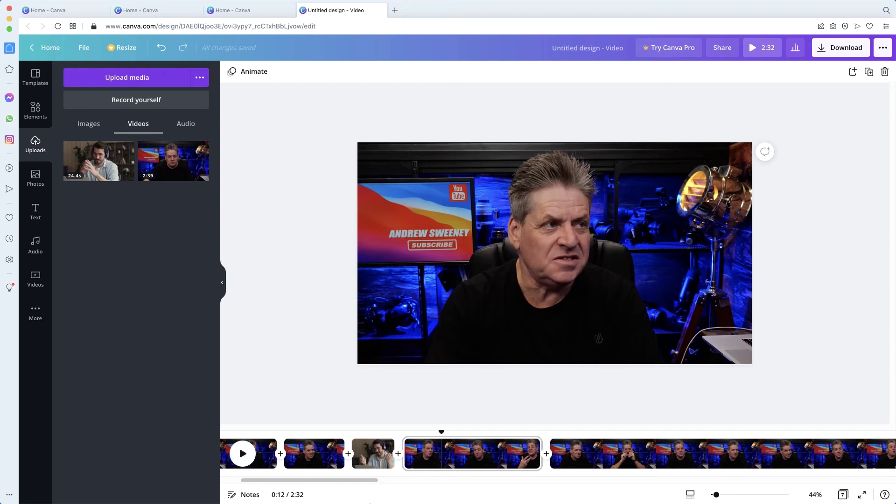
- Move the B-roll page one place later in the timeline, behind the following talking-head page
{"action": "left_click_drag", "start_coordinate": [373, 455], "coordinate": [460, 458]}
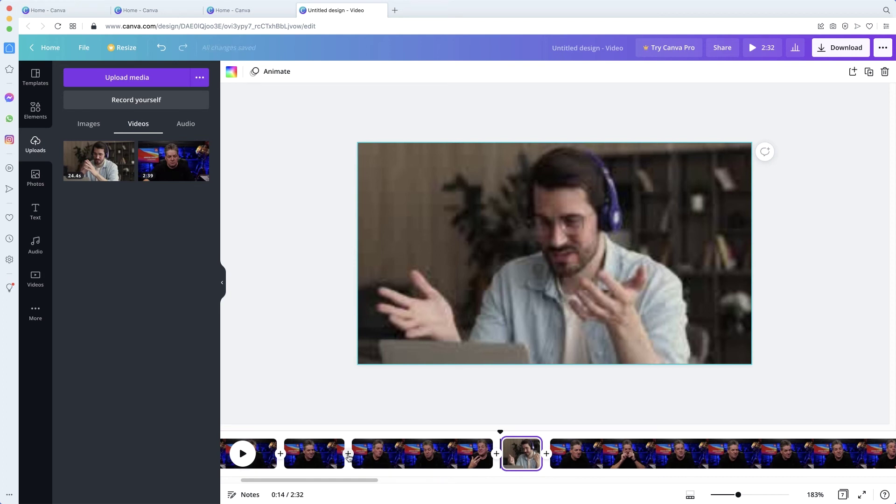
- Try inserting a blank page after page 2 and filling it with the 24.4 s B-roll clip, and undo both changes
{"action": "mouse_move", "coordinate": [349, 459]}
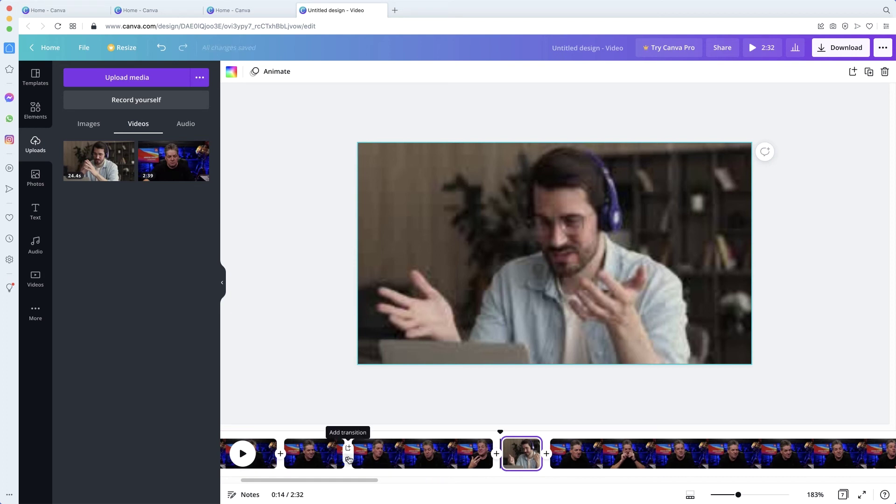
{"action": "left_click", "coordinate": [349, 450]}
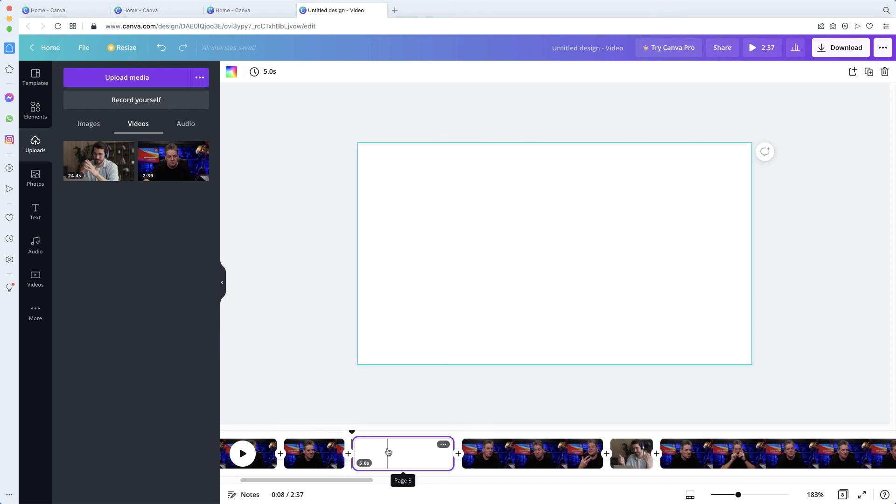
{"action": "left_click_drag", "start_coordinate": [133, 159], "coordinate": [394, 444]}
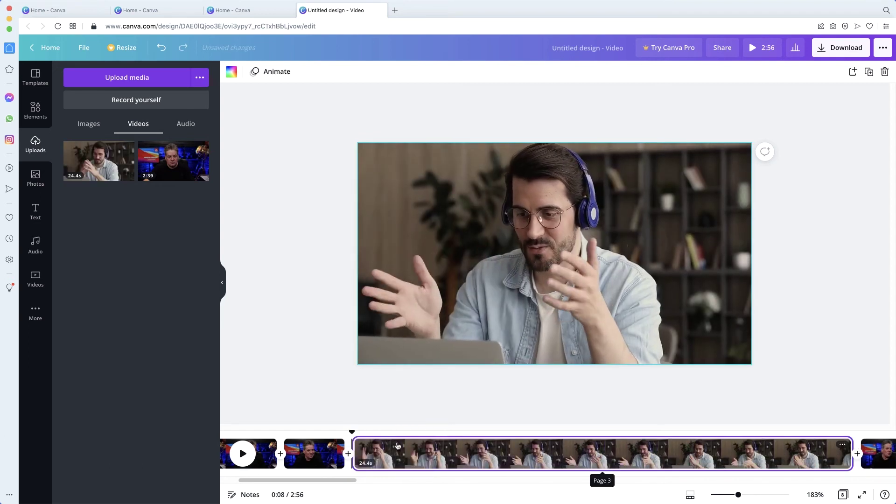
{"action": "key", "text": "ctrl+z"}
{"action": "key", "text": "ctrl+z"}
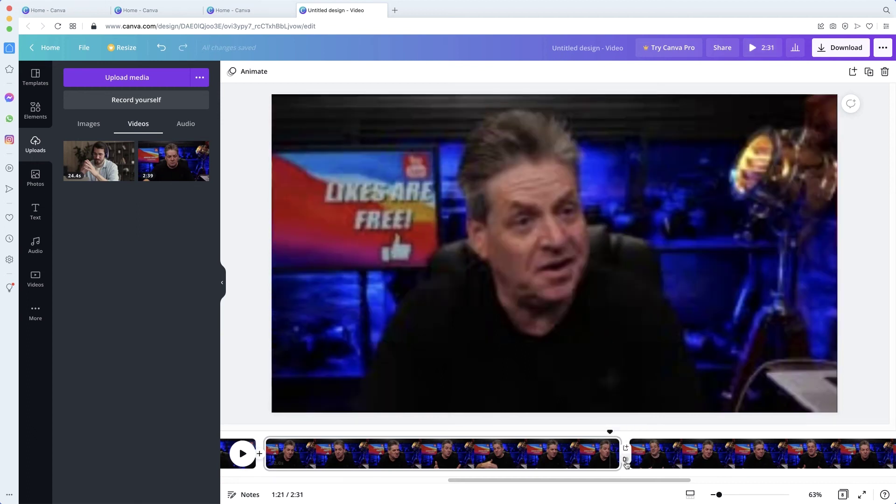
- Add a leftward Slide transition of 0.2 seconds after the talking-head page ending around 1:21, and preview the transition
{"action": "left_click", "coordinate": [626, 461]}
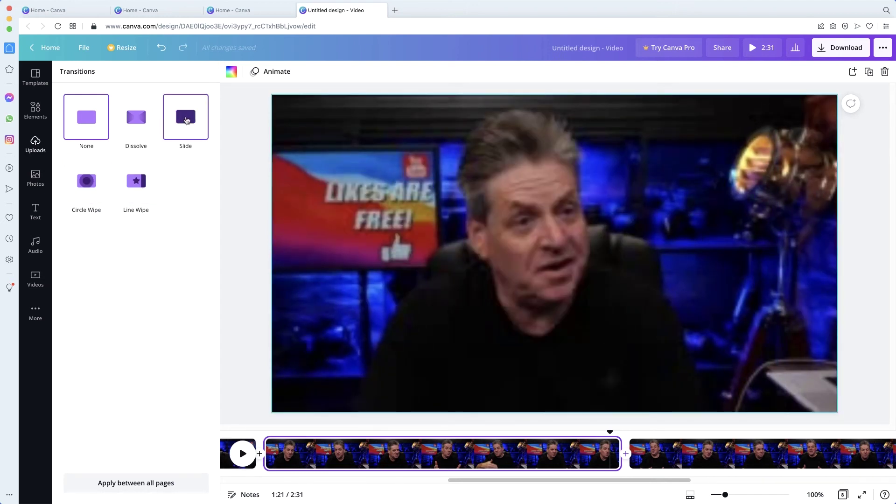
{"action": "left_click", "coordinate": [187, 120]}
{"action": "mouse_move", "coordinate": [73, 179]}
{"action": "left_mouse_down"}
{"action": "mouse_move", "coordinate": [167, 179]}
{"action": "mouse_move", "coordinate": [67, 182]}
{"action": "left_mouse_up"}
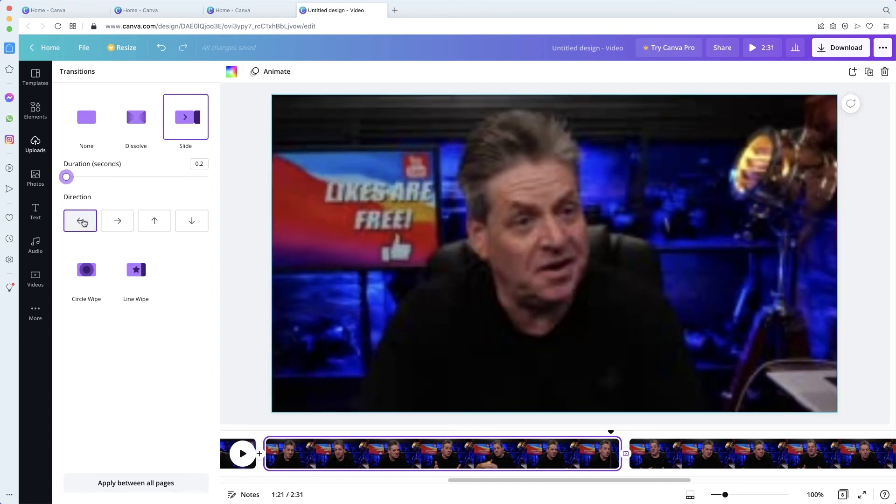
{"action": "left_click", "coordinate": [603, 427]}
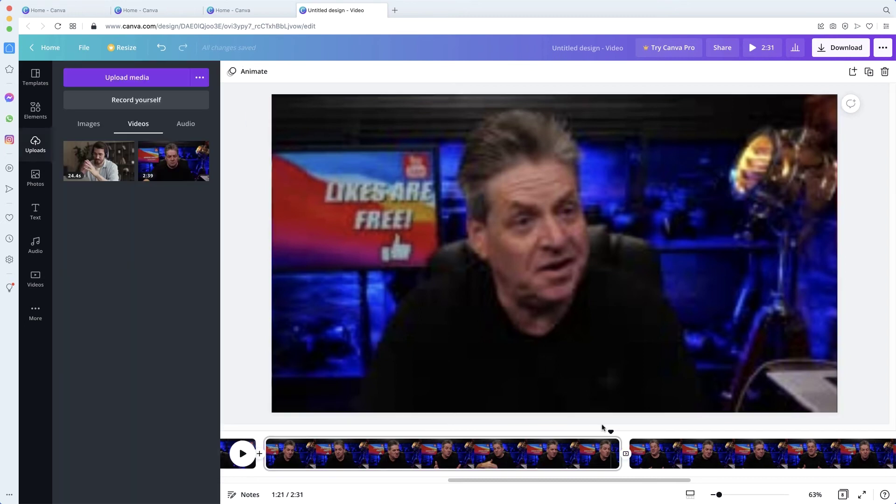
{"action": "left_click", "coordinate": [603, 430]}
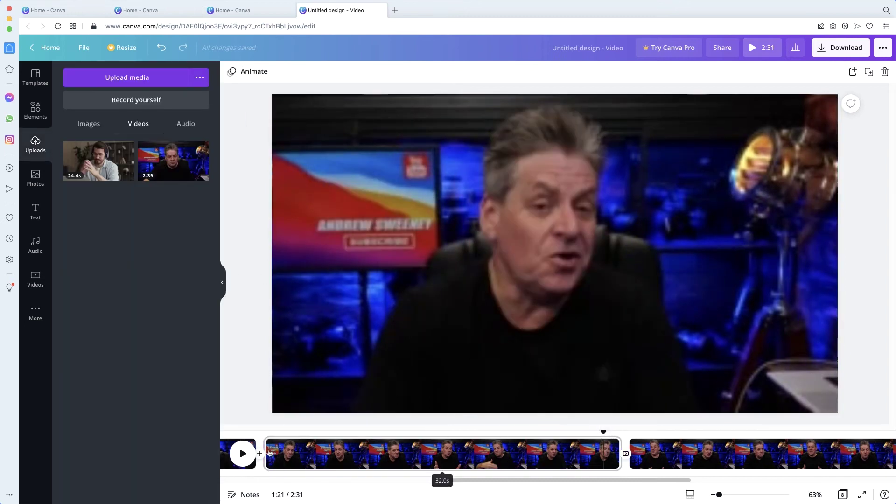
{"action": "left_click", "coordinate": [243, 455]}
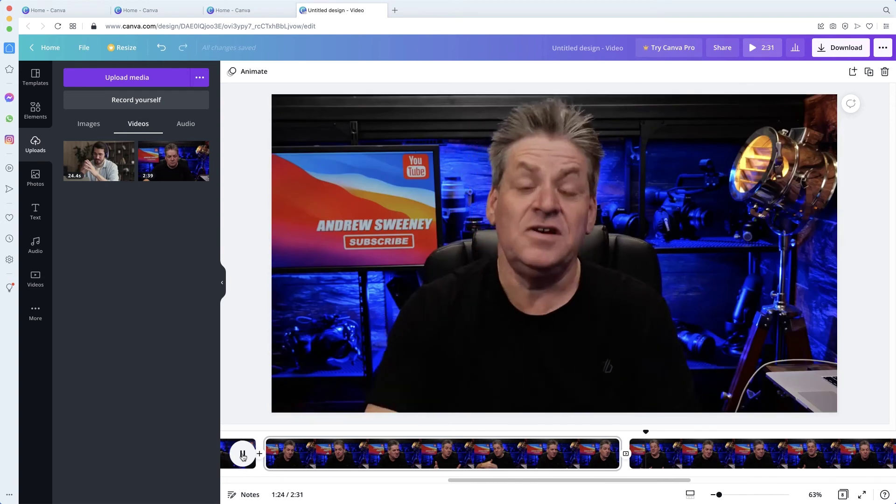
{"action": "left_click", "coordinate": [243, 454]}
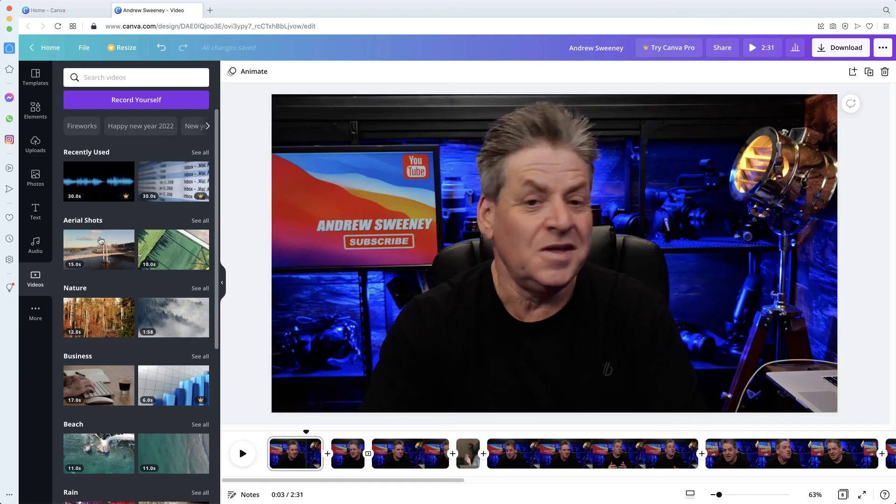
- Add a heading with the presenter's full name to the first page, shrunk to about size 53.6 in the lower-left corner of the frame
{"action": "left_click", "coordinate": [41, 214]}
{"action": "scroll", "coordinate": [140, 266], "scroll_direction": "down", "scroll_amount": 2}
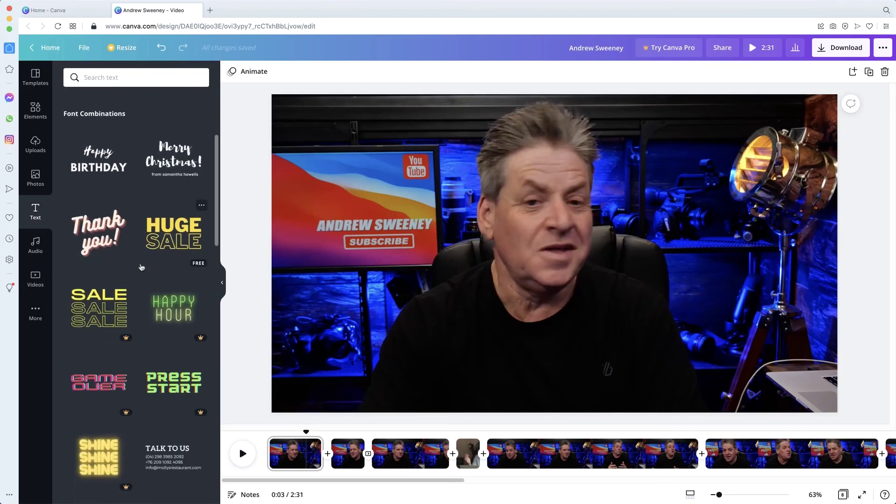
{"action": "scroll", "coordinate": [142, 267], "scroll_direction": "down", "scroll_amount": 5}
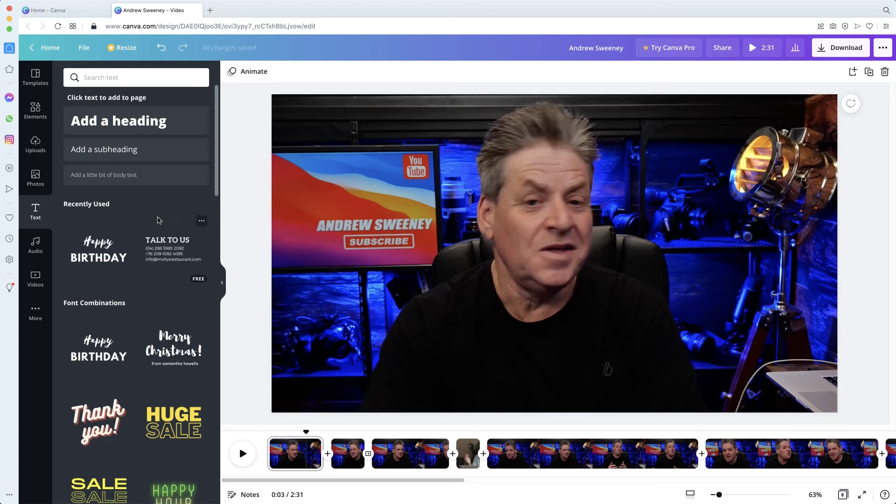
{"action": "left_click", "coordinate": [148, 121]}
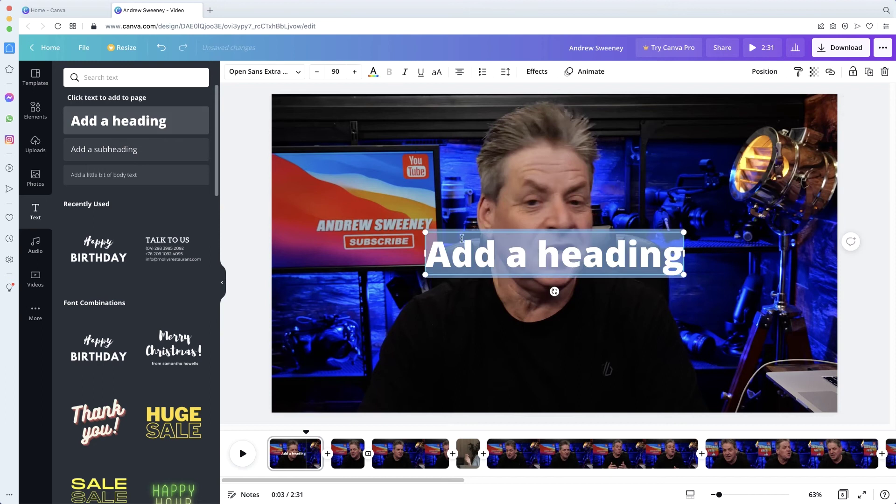
{"action": "left_click", "coordinate": [625, 253]}
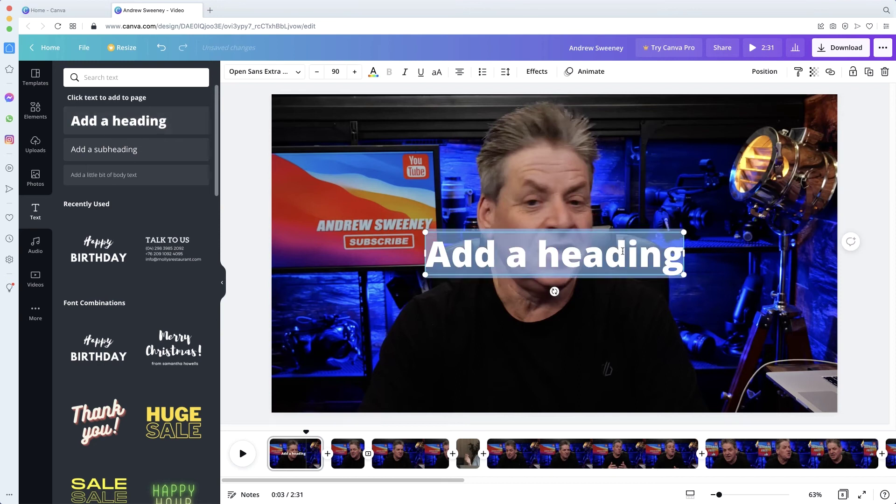
{"action": "type", "text": "Andrew Sweeney"}
{"action": "left_click_drag", "start_coordinate": [716, 232], "coordinate": [430, 361]}
{"action": "left_click", "coordinate": [388, 401]}
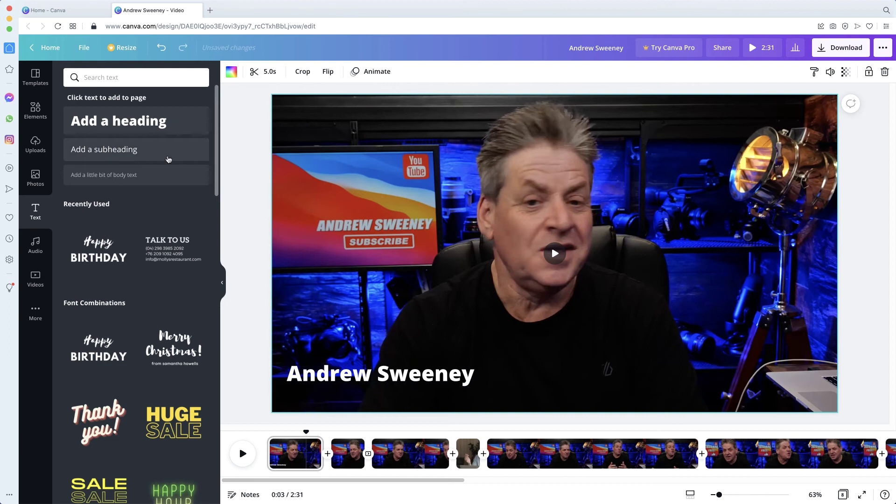
- Add the subheading "Course Builders Academy", scaled down to about size 24.2 and placed directly beneath the presenter's name
{"action": "left_click", "coordinate": [122, 149]}
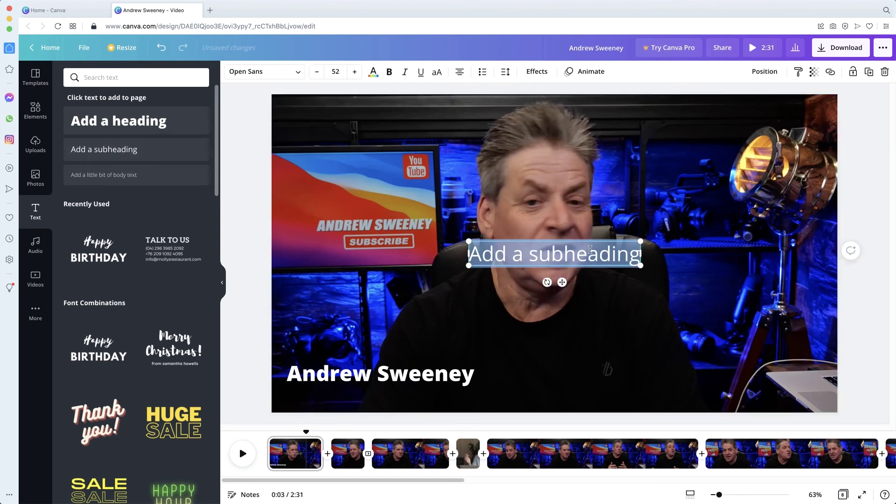
{"action": "type", "text": "Course Builders Academy"}
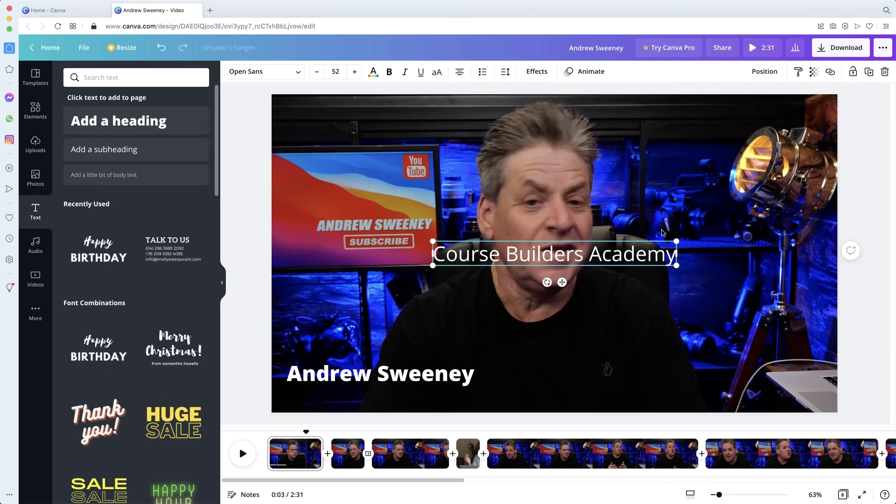
{"action": "left_click_drag", "start_coordinate": [677, 241], "coordinate": [409, 384]}
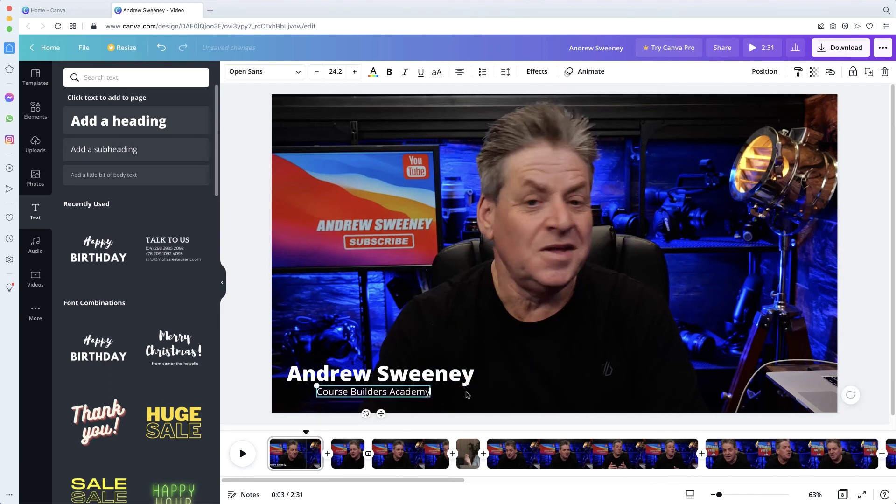
- Apply the Pan text animation to the presenter's name and the Ascend animation to the subheading
{"action": "left_click", "coordinate": [462, 381]}
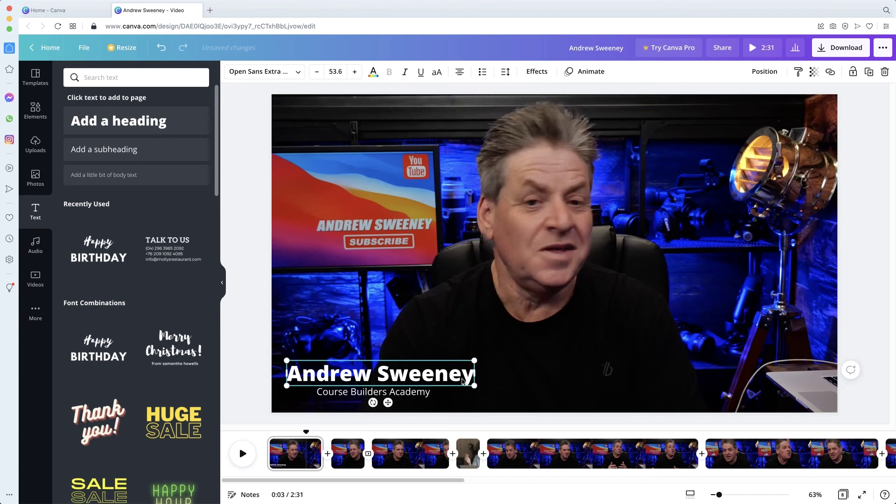
{"action": "left_click", "coordinate": [586, 72]}
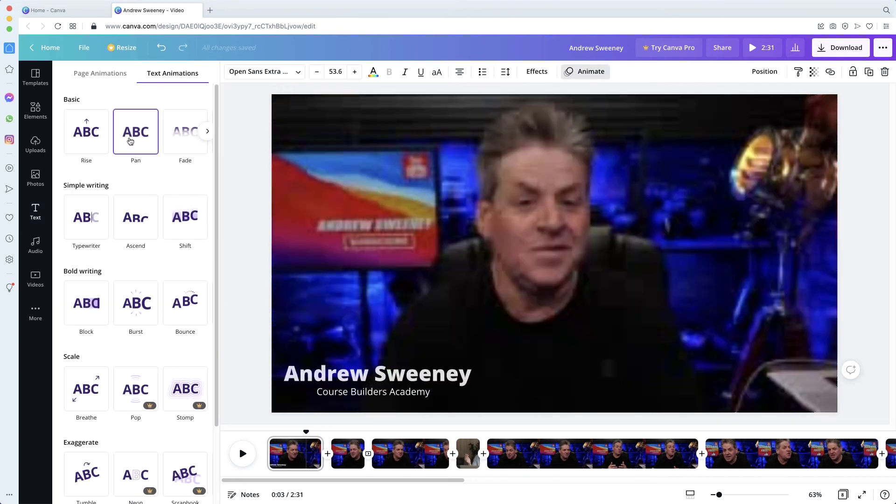
{"action": "left_click", "coordinate": [131, 149]}
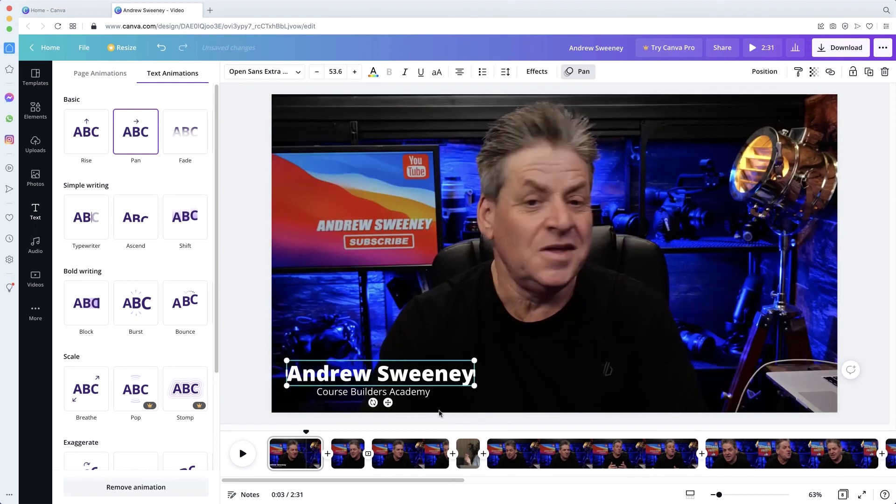
{"action": "left_click", "coordinate": [416, 395]}
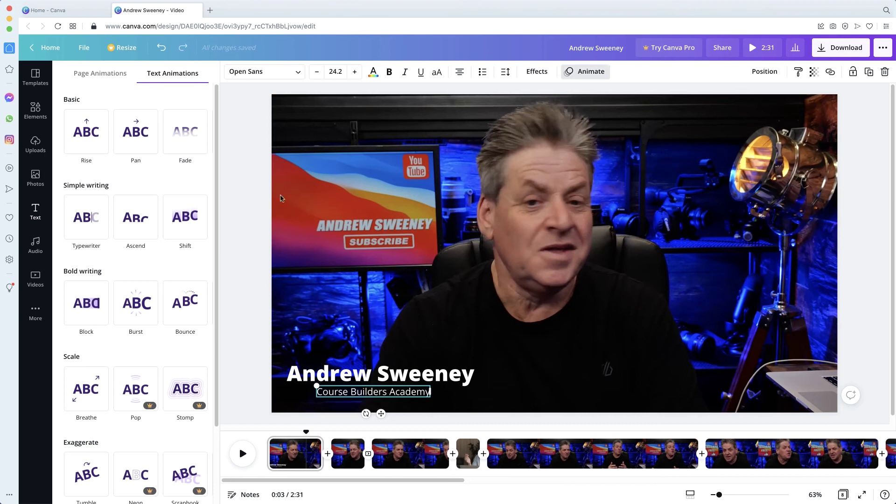
{"action": "left_click", "coordinate": [137, 223]}
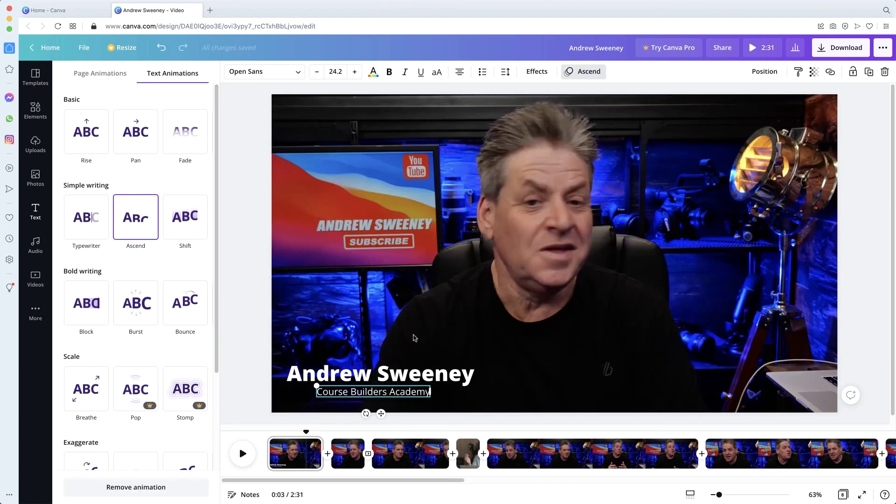
- Add a square shape, colour it light blue, and resize it into a banner behind the name and subheading
{"action": "left_click", "coordinate": [36, 112]}
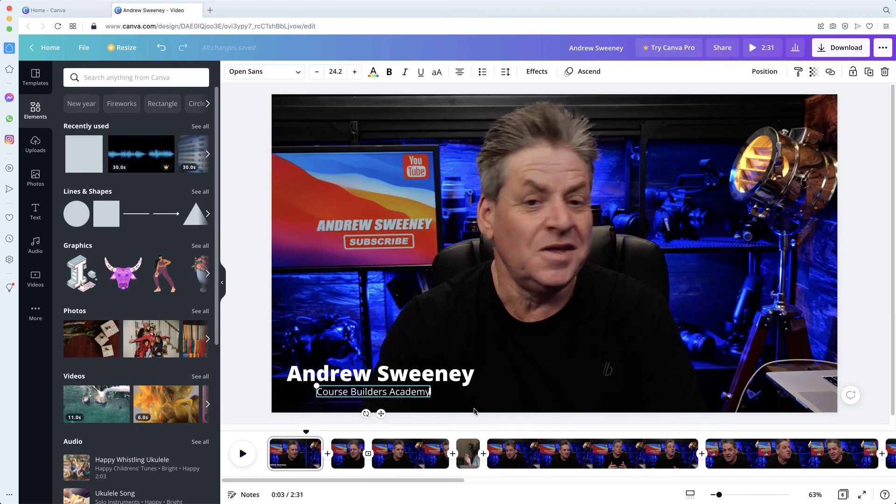
{"action": "left_click", "coordinate": [83, 154]}
{"action": "left_click_drag", "start_coordinate": [556, 166], "coordinate": [556, 254]}
{"action": "left_click", "coordinate": [232, 71]}
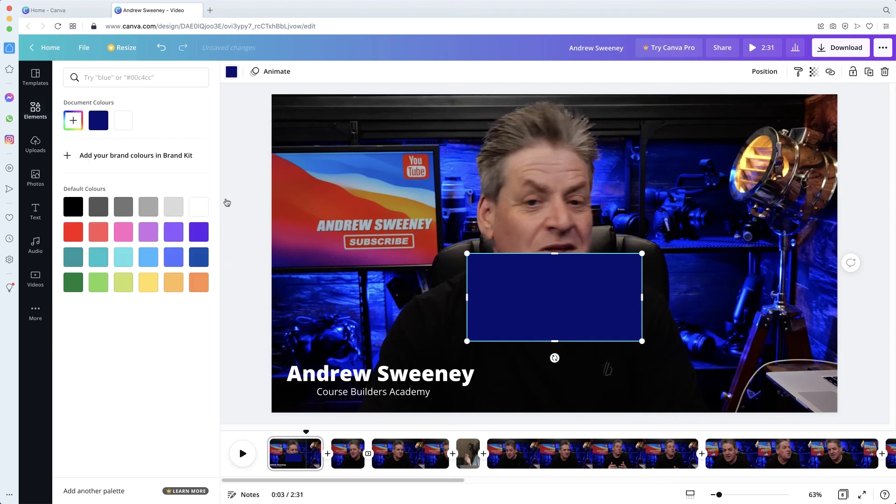
{"action": "left_click", "coordinate": [149, 260]}
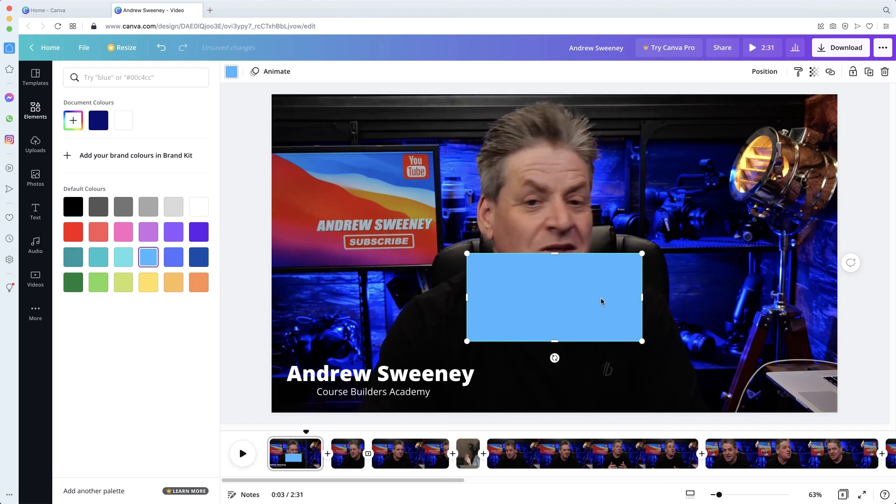
{"action": "left_click_drag", "start_coordinate": [596, 300], "coordinate": [482, 359]}
{"action": "left_click_drag", "start_coordinate": [381, 316], "coordinate": [384, 359]}
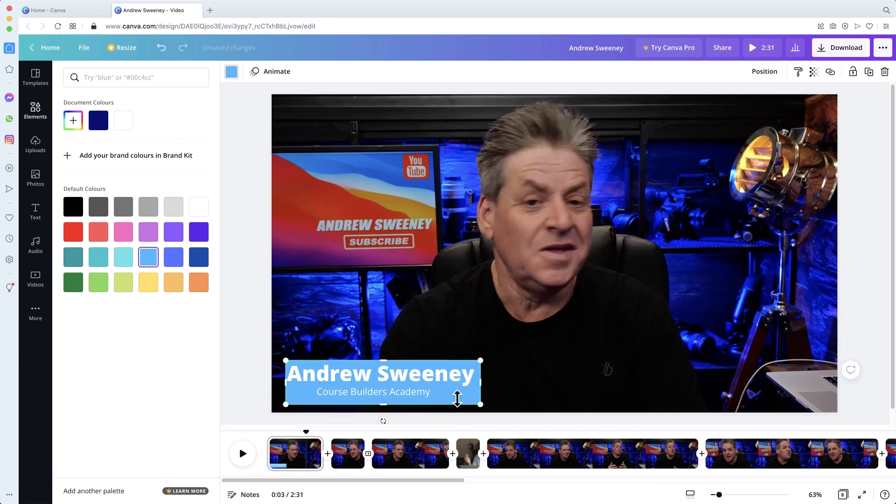
- Apply the slide-in-and-out Rise animation to the blue banner and preview the video from the beginning
{"action": "left_click", "coordinate": [277, 72]}
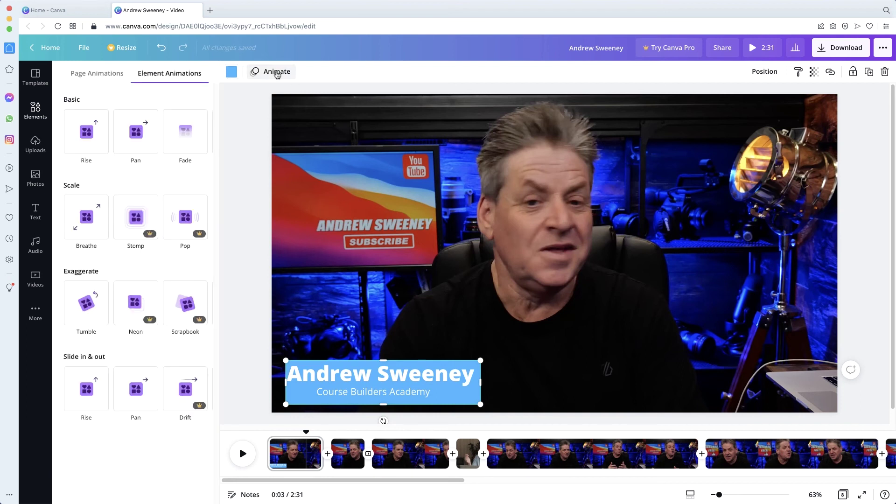
{"action": "left_click", "coordinate": [89, 389]}
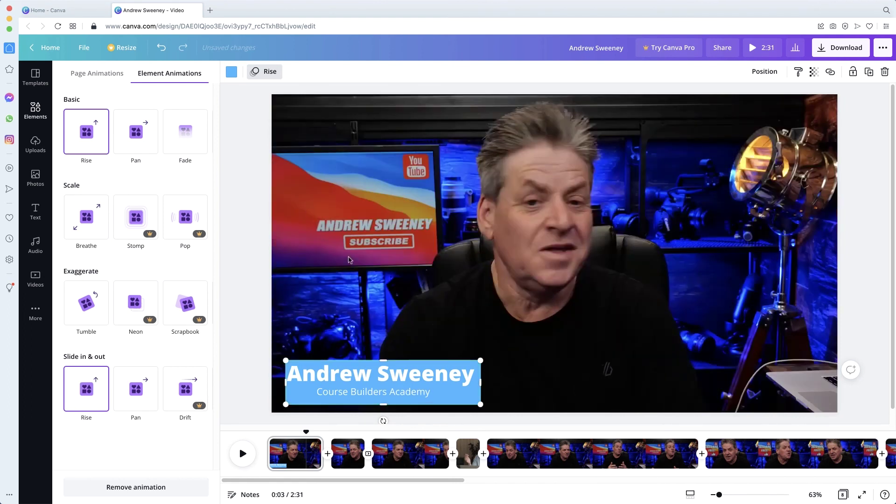
{"action": "left_click_drag", "start_coordinate": [307, 429], "coordinate": [266, 426]}
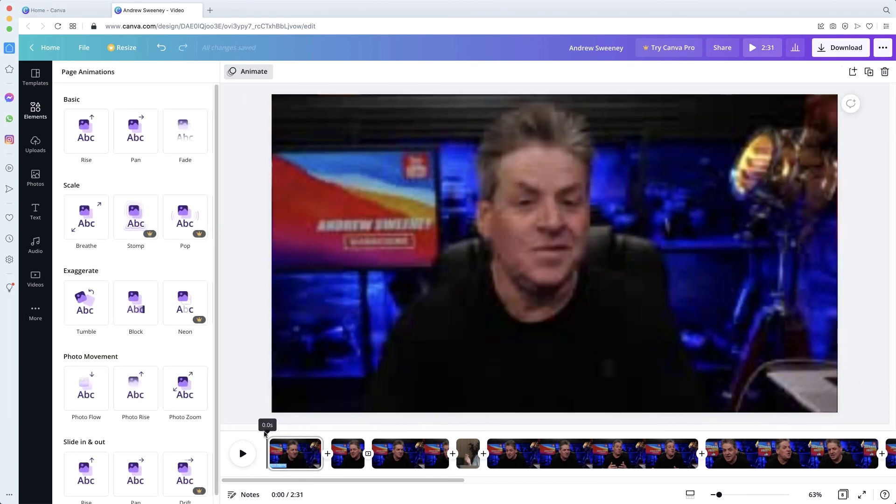
{"action": "left_click", "coordinate": [244, 458]}
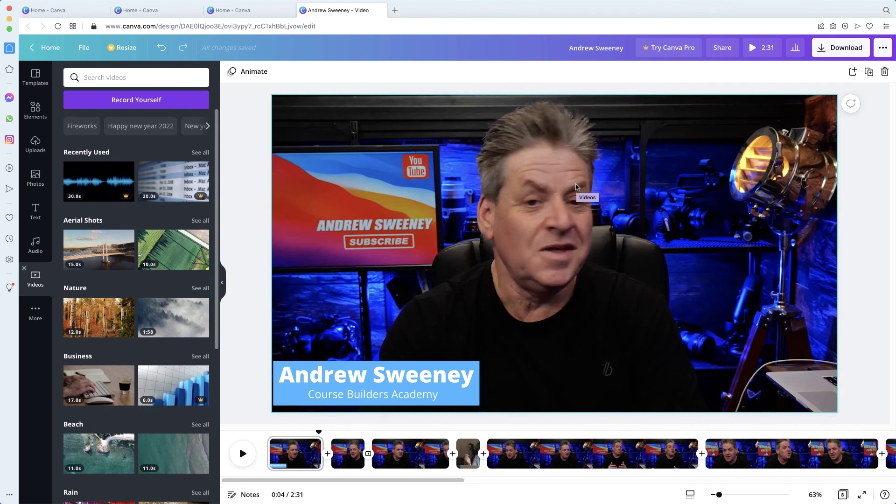
- Add the uploaded Happy 3.mp3 as background music from the start of the video, and trim its opening to leave 2:26
{"action": "left_click", "coordinate": [35, 245]}
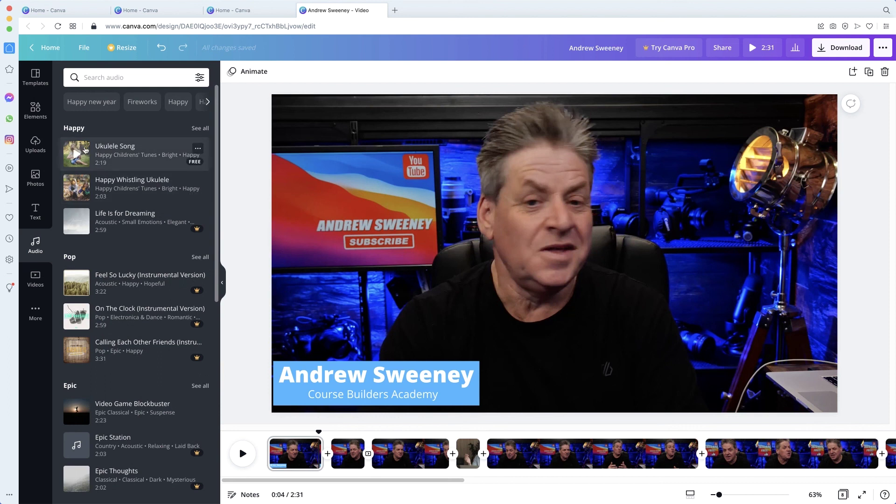
{"action": "left_click", "coordinate": [37, 144]}
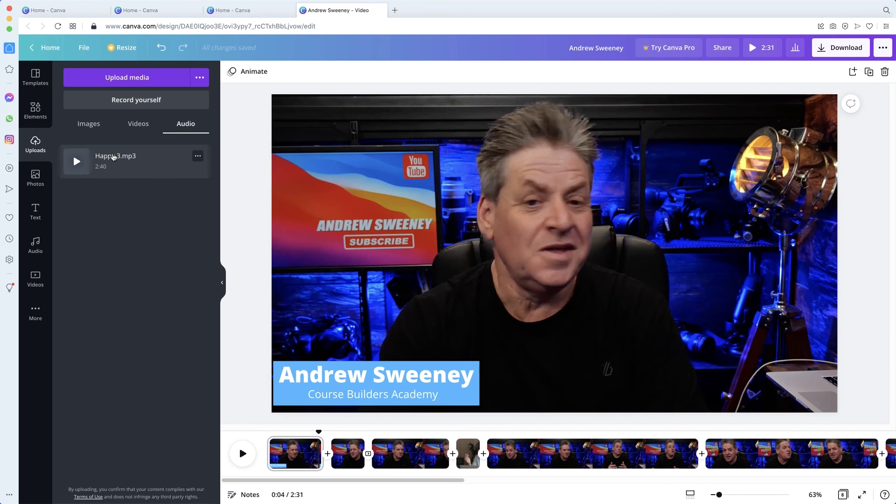
{"action": "left_click_drag", "start_coordinate": [113, 158], "coordinate": [486, 263]}
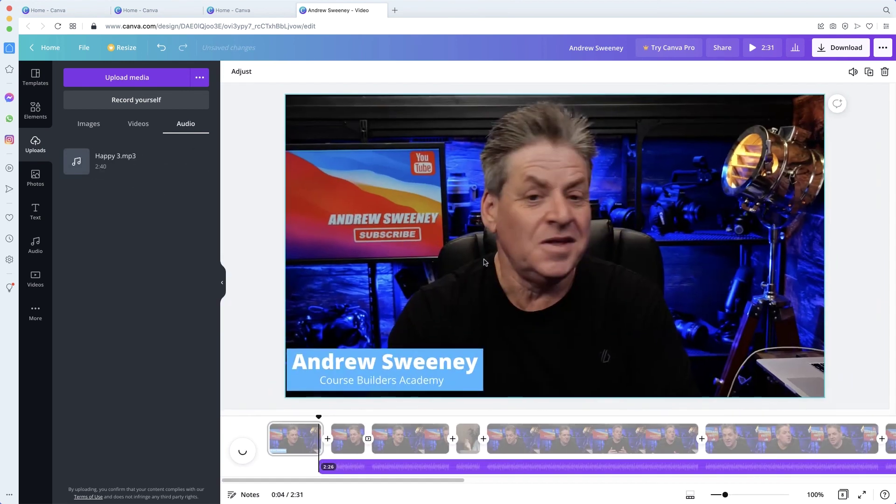
{"action": "left_click_drag", "start_coordinate": [542, 467], "coordinate": [490, 467]}
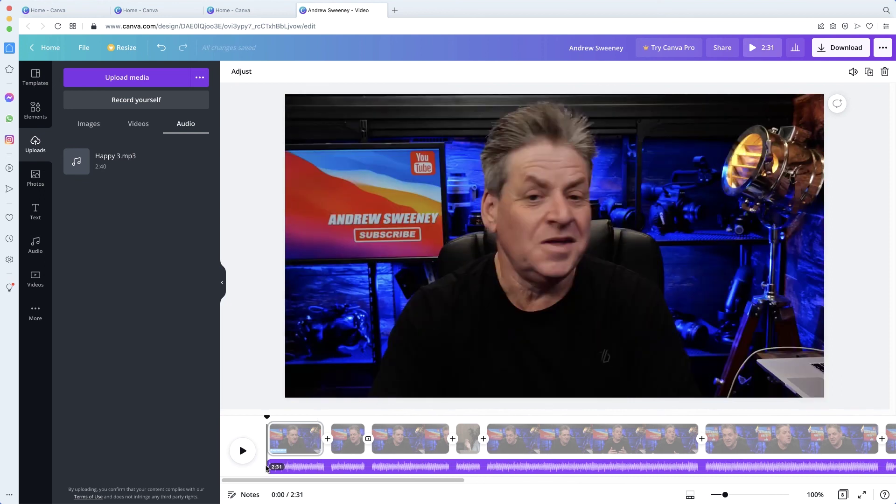
{"action": "left_click_drag", "start_coordinate": [269, 466], "coordinate": [332, 466]}
{"action": "left_click_drag", "start_coordinate": [418, 466], "coordinate": [355, 466]}
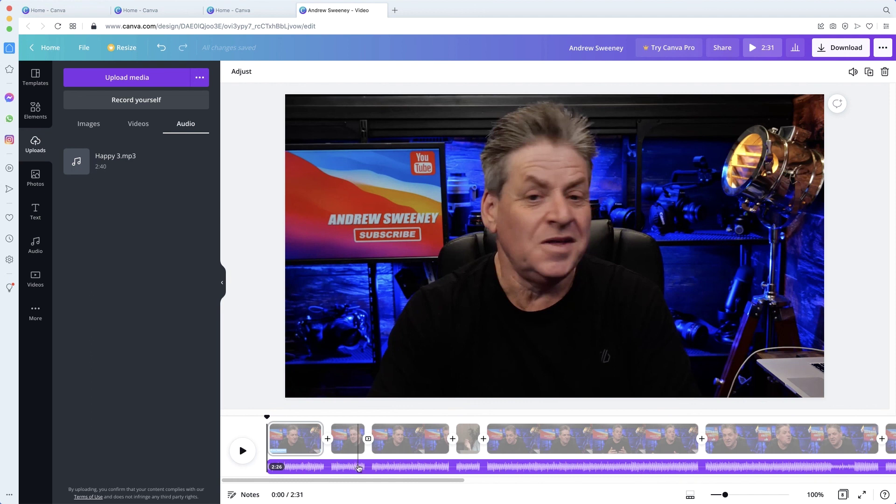
- Set the background music's volume to 15 and preview the mix from near the start of the video
{"action": "left_click", "coordinate": [367, 467]}
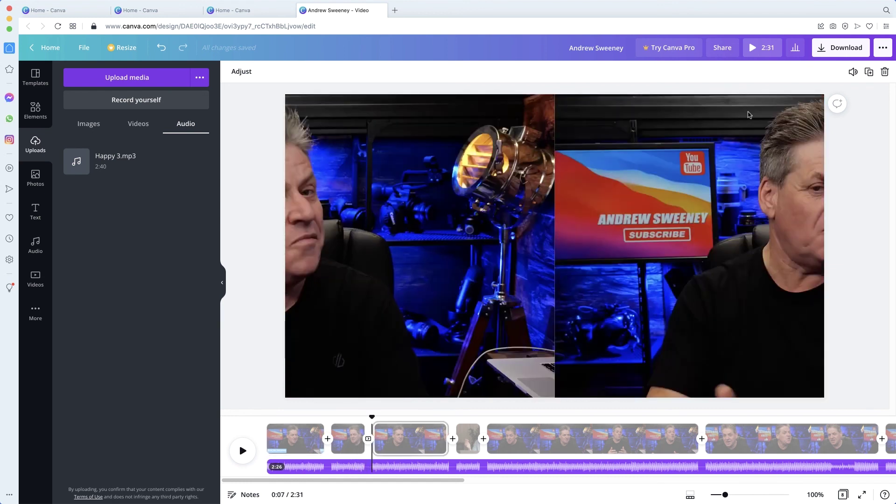
{"action": "left_click", "coordinate": [853, 73]}
{"action": "left_click_drag", "start_coordinate": [833, 96], "coordinate": [745, 102]}
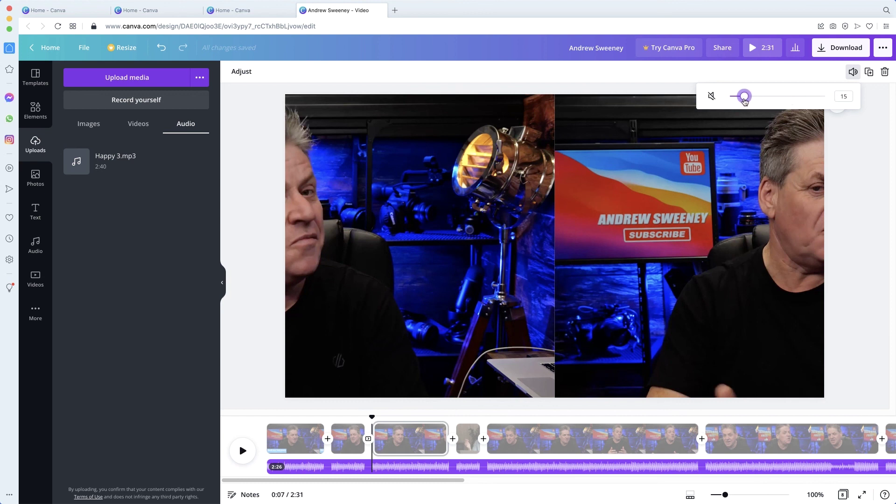
{"action": "left_click", "coordinate": [369, 417]}
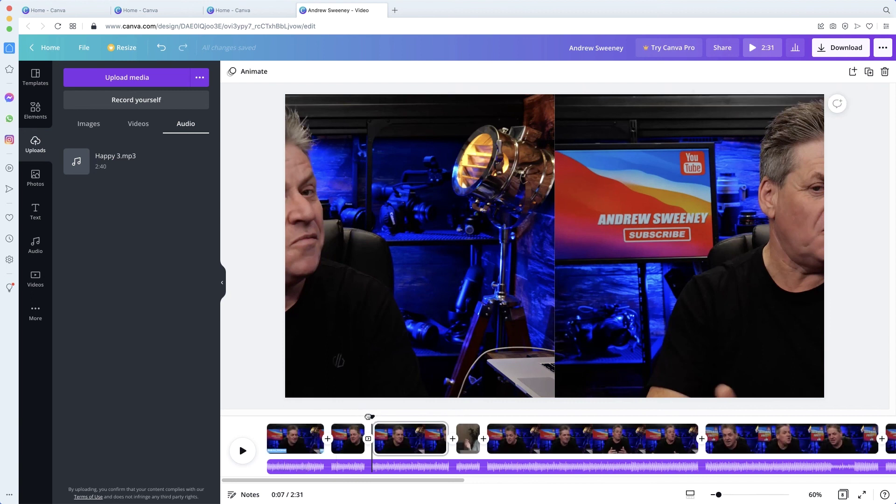
{"action": "left_click_drag", "start_coordinate": [369, 417], "coordinate": [275, 417]}
{"action": "left_click", "coordinate": [242, 451]}
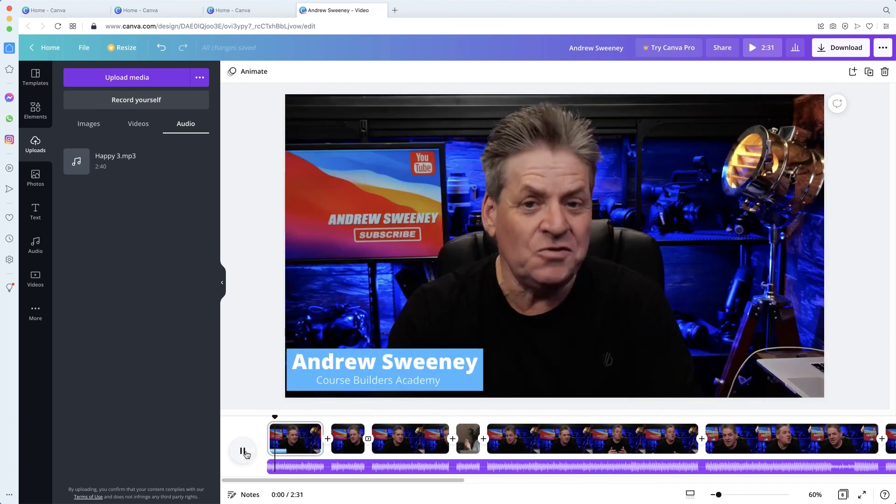
{"action": "left_click", "coordinate": [243, 452]}
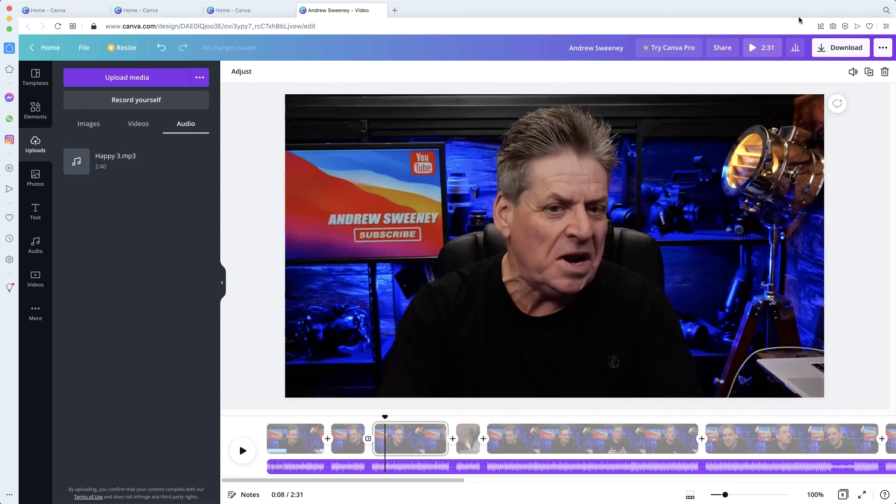
- Lower the background music's volume to 8 and replay the opening seconds of the video
{"action": "left_click", "coordinate": [852, 73]}
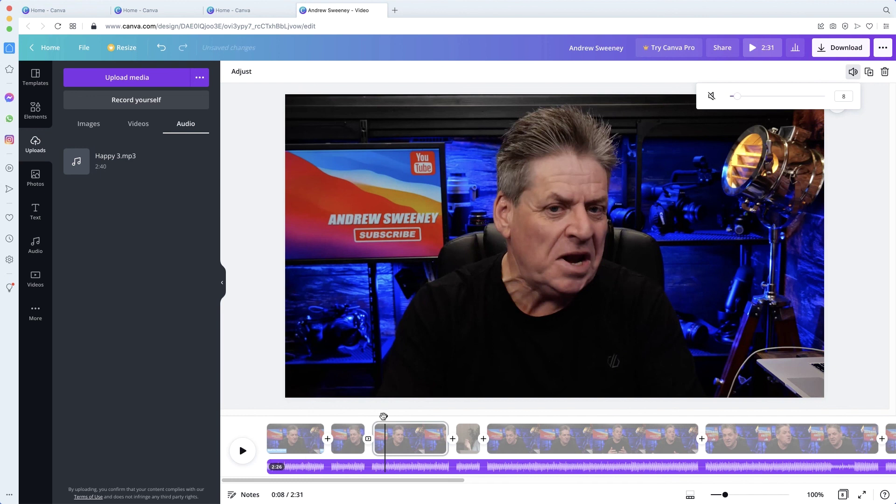
{"action": "left_click", "coordinate": [386, 417]}
{"action": "left_click_drag", "start_coordinate": [387, 416], "coordinate": [270, 417]}
{"action": "left_click", "coordinate": [242, 451]}
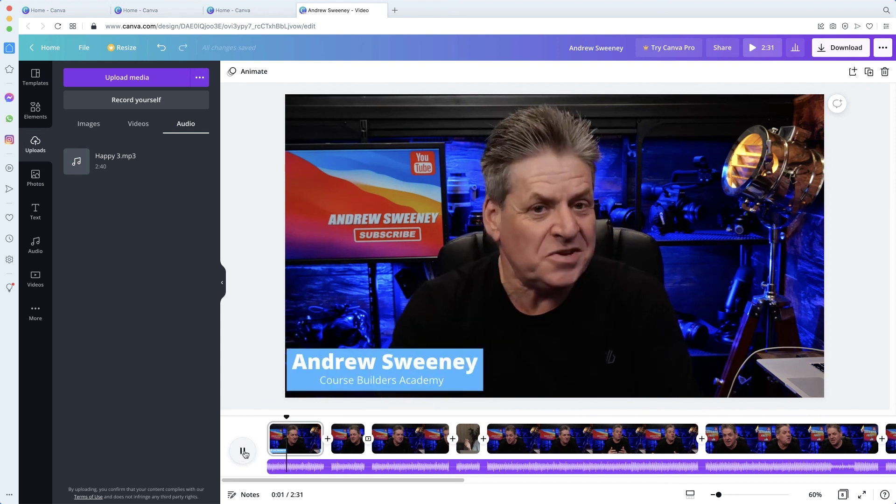
{"action": "left_click", "coordinate": [243, 452]}
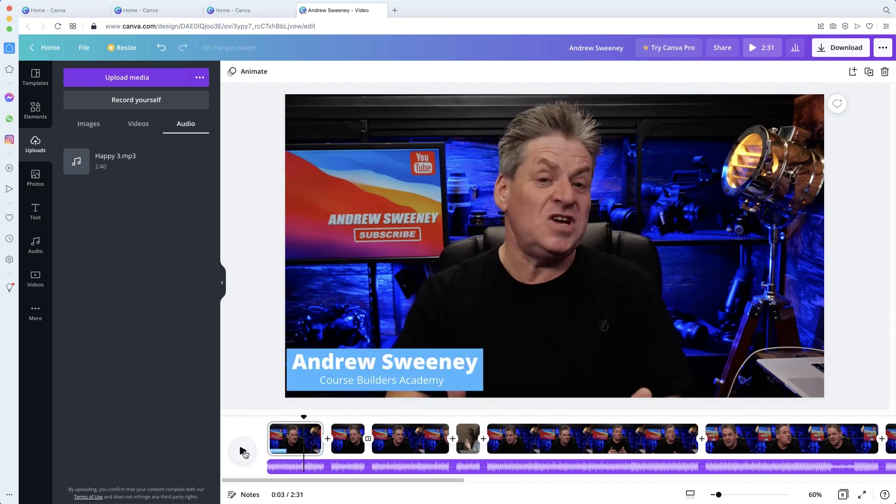